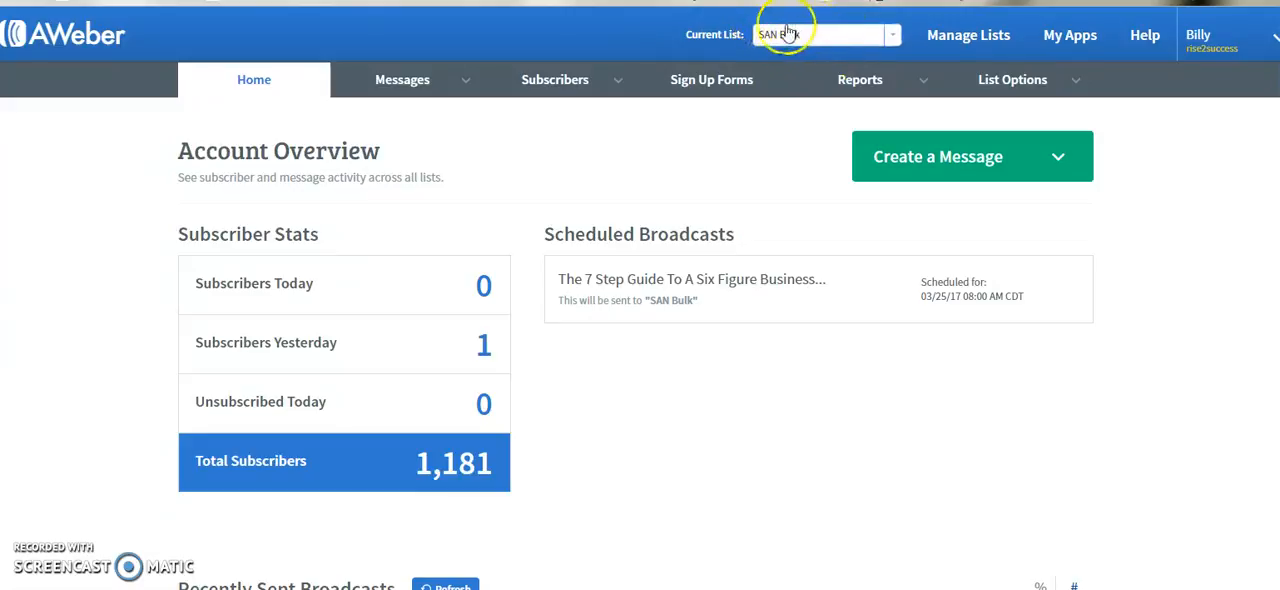
- Look through the mailing lists available for the account, keeping SAN Bulk as the current list
left_click(889, 38)
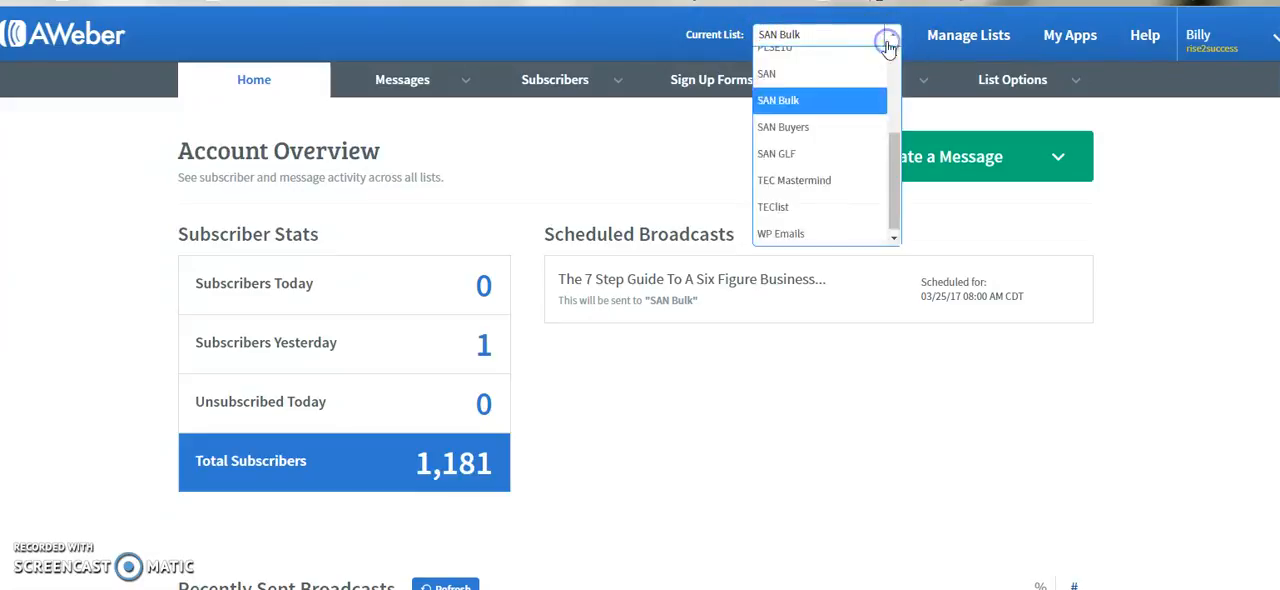
scroll(854, 112, "down", 4)
scroll(848, 100, "up", 3)
scroll(850, 152, "up", 3)
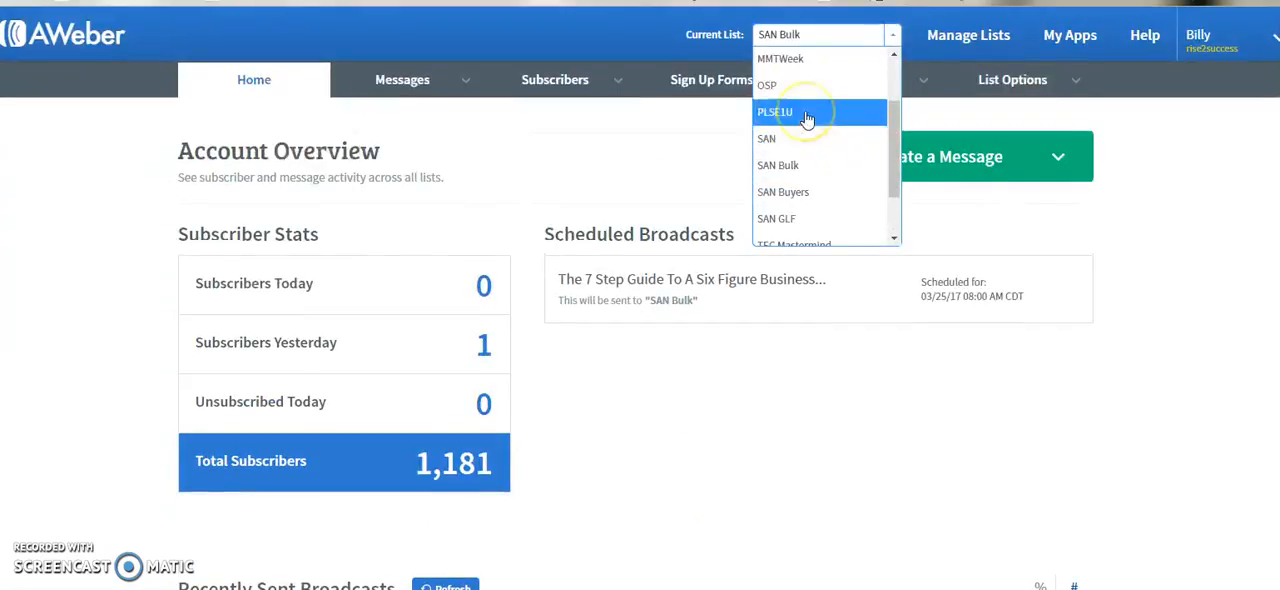
scroll(806, 122, "up", 2)
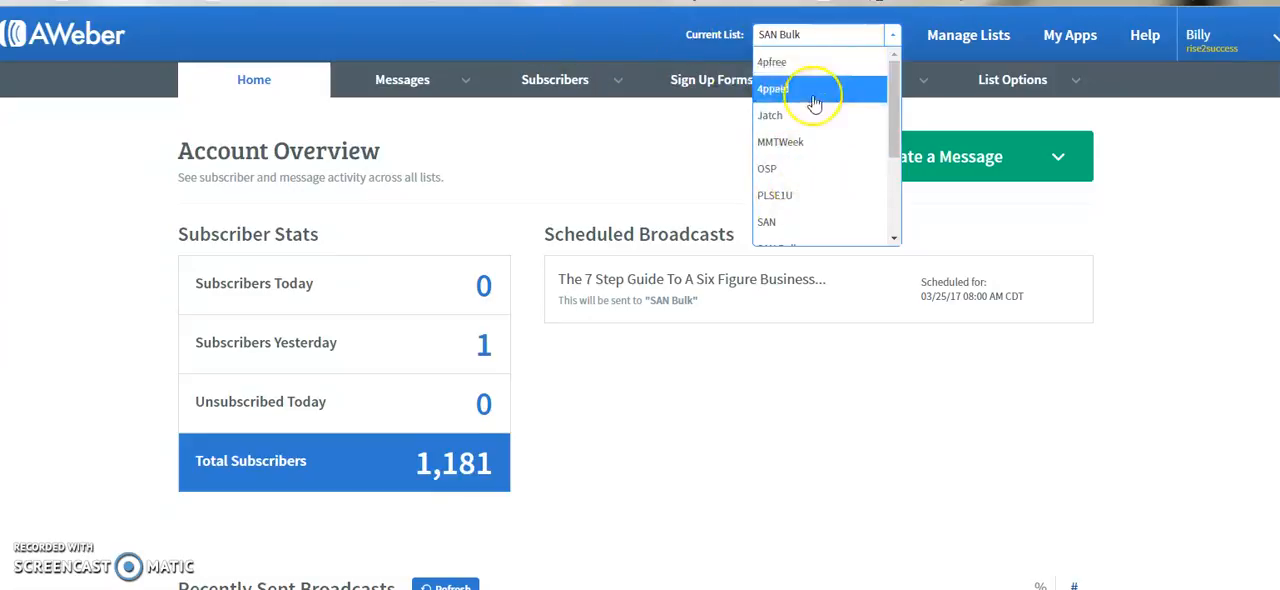
left_click(648, 43)
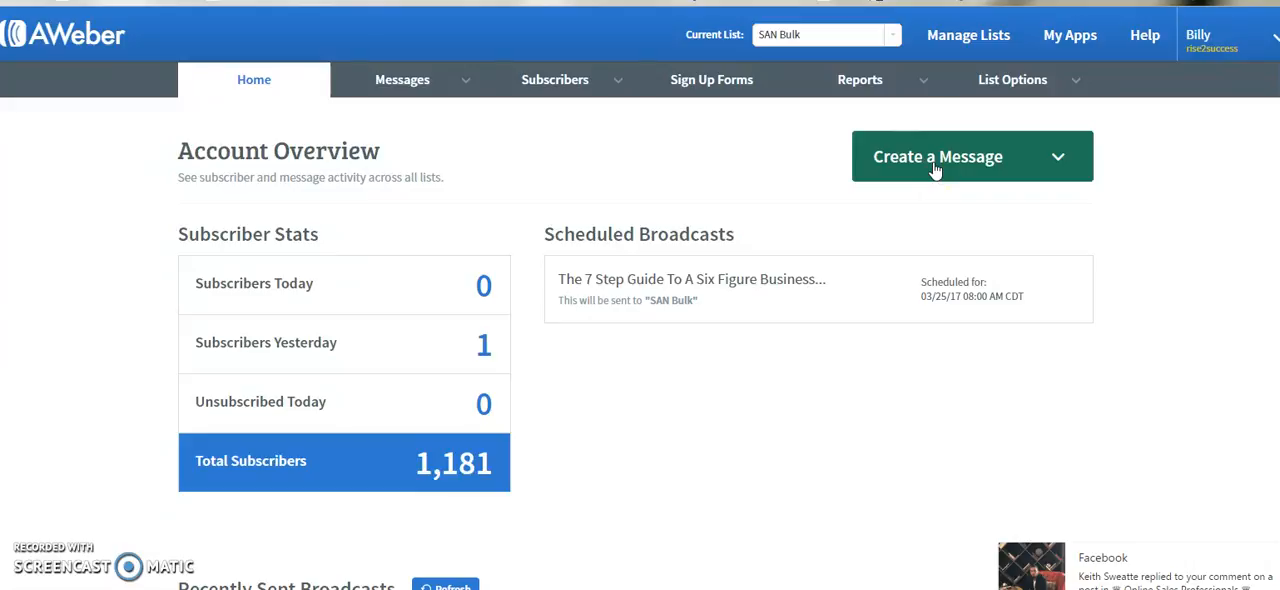
- Create a new message with the Drag & Drop Email Builder
left_click(934, 162)
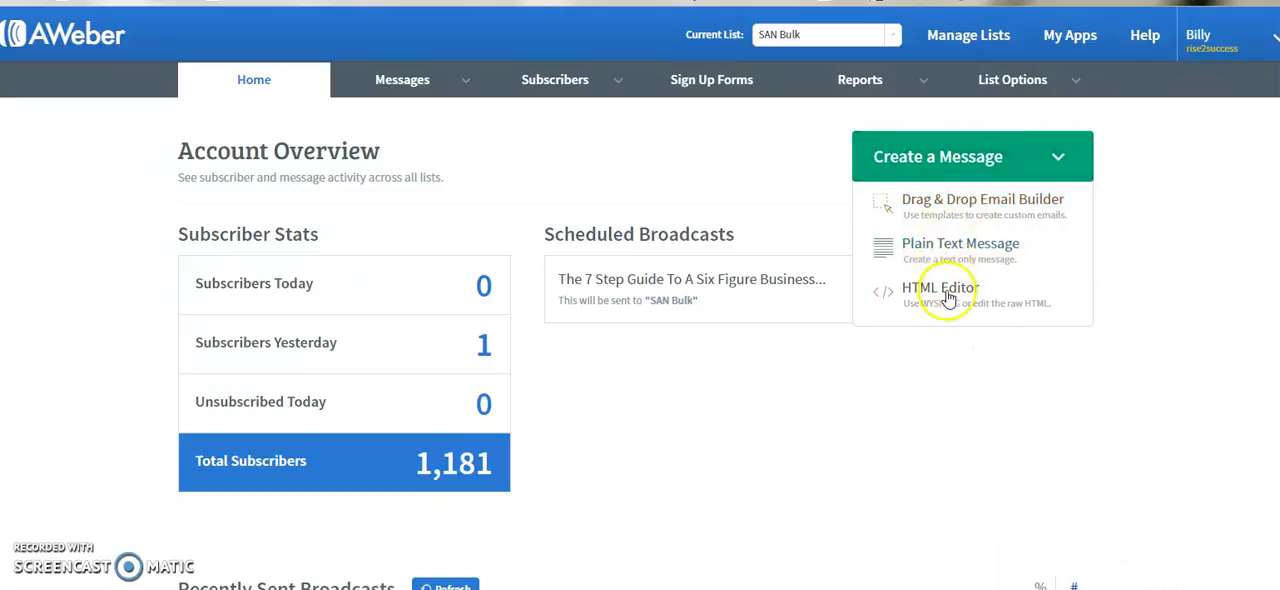
left_click(971, 209)
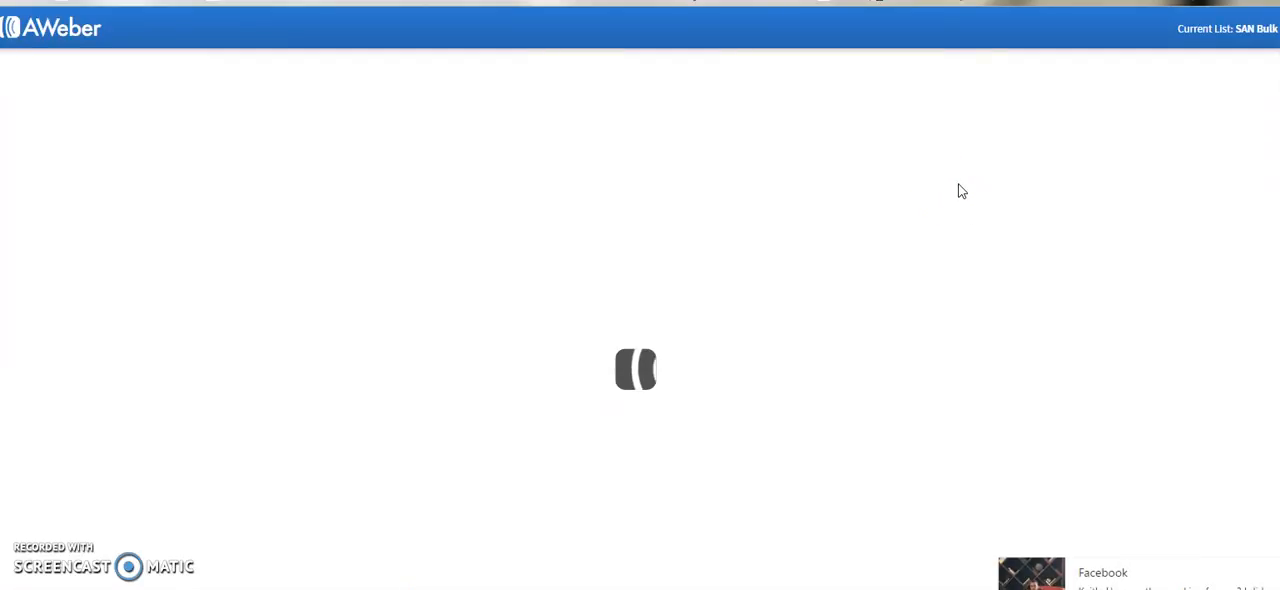
left_click(961, 190)
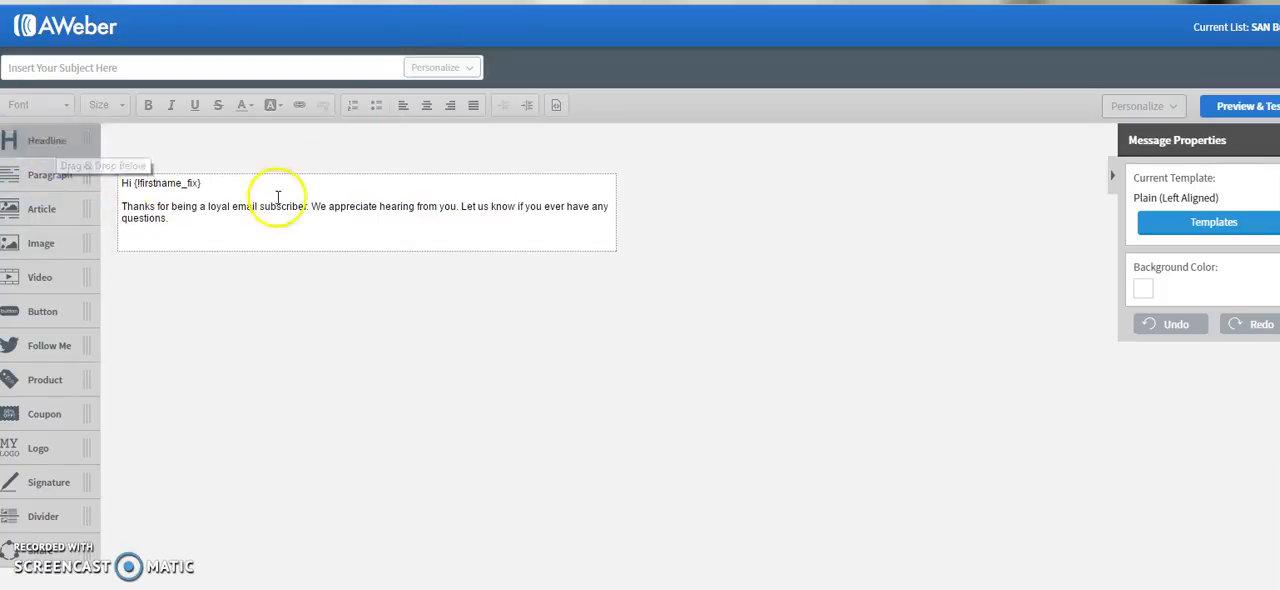
mouse_move(53, 140)
left_mouse_down()
mouse_move(90, 145)
mouse_move(176, 194)
mouse_move(219, 197)
mouse_move(220, 257)
mouse_move(157, 191)
mouse_move(66, 141)
left_mouse_up()
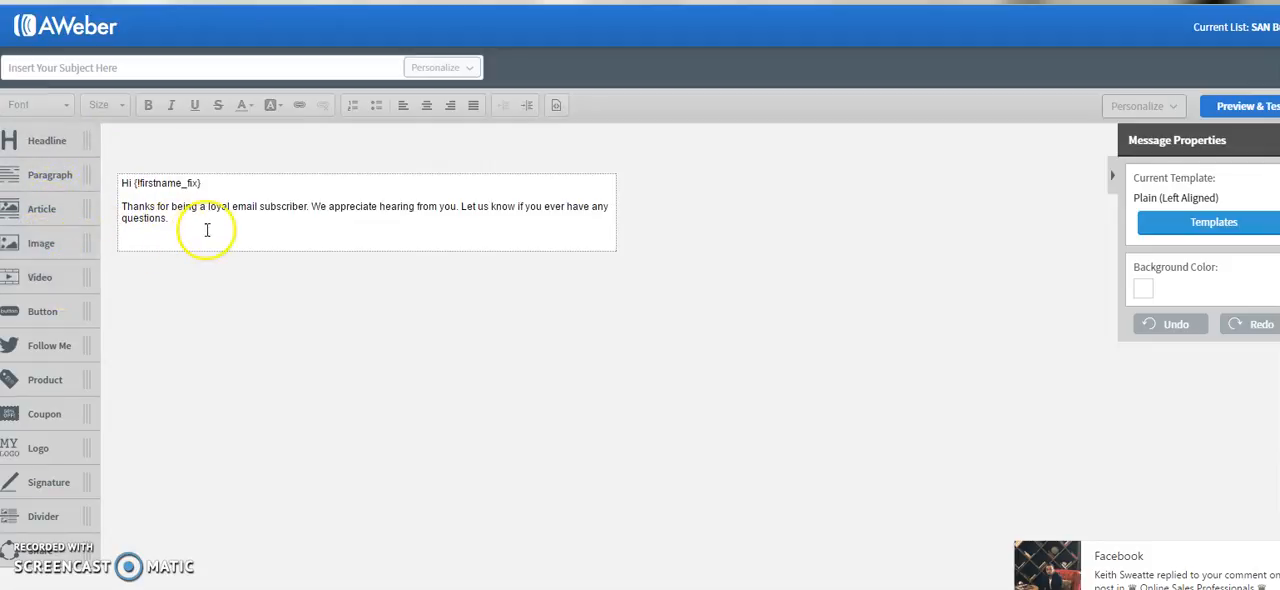
mouse_move(62, 340)
left_mouse_down()
mouse_move(43, 366)
mouse_move(55, 352)
left_mouse_up()
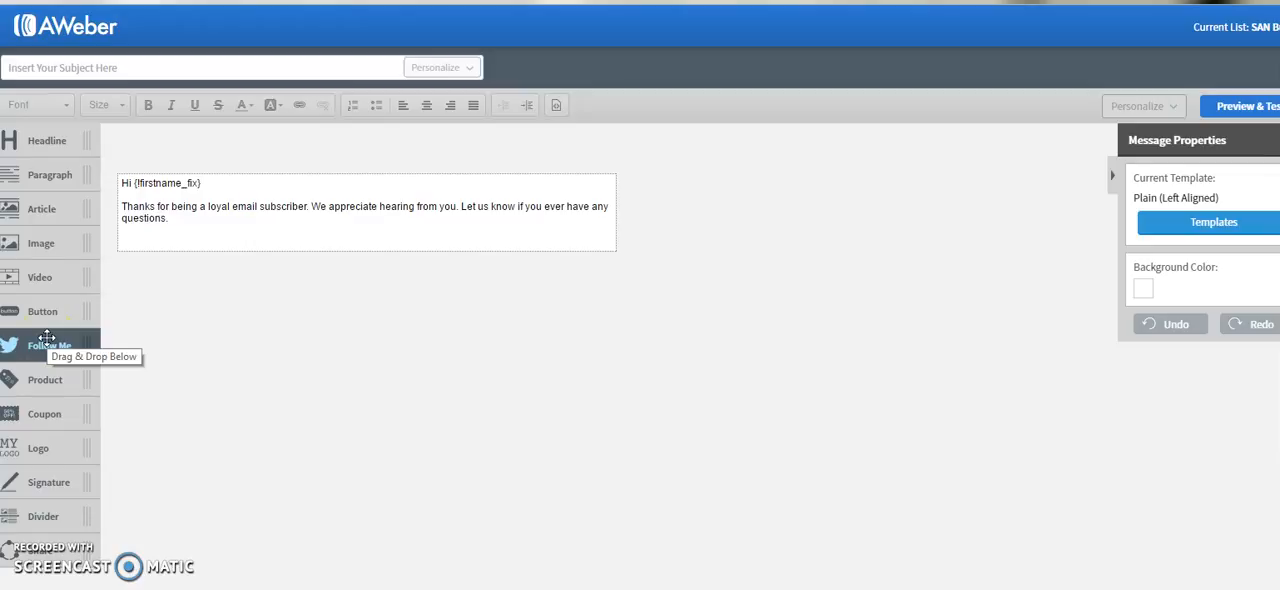
left_click_drag(87, 240, 53, 106)
- Open the default text block for editing and look through the available fonts
left_click(226, 233)
left_click(62, 106)
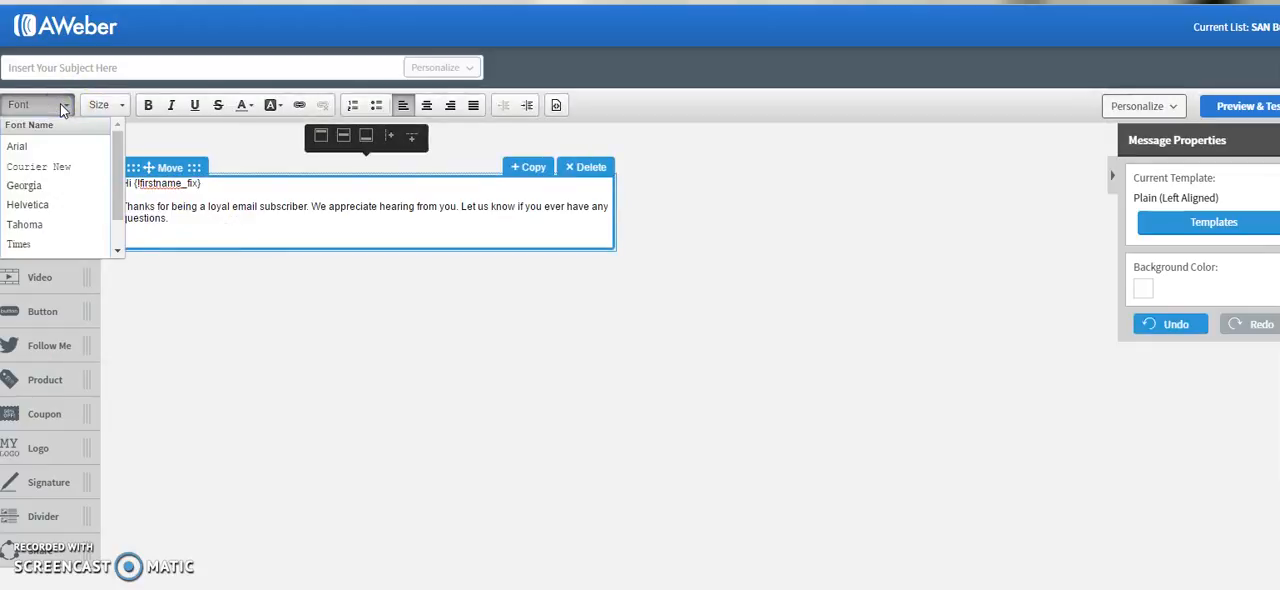
scroll(75, 196, "down", 2)
scroll(75, 196, "up", 2)
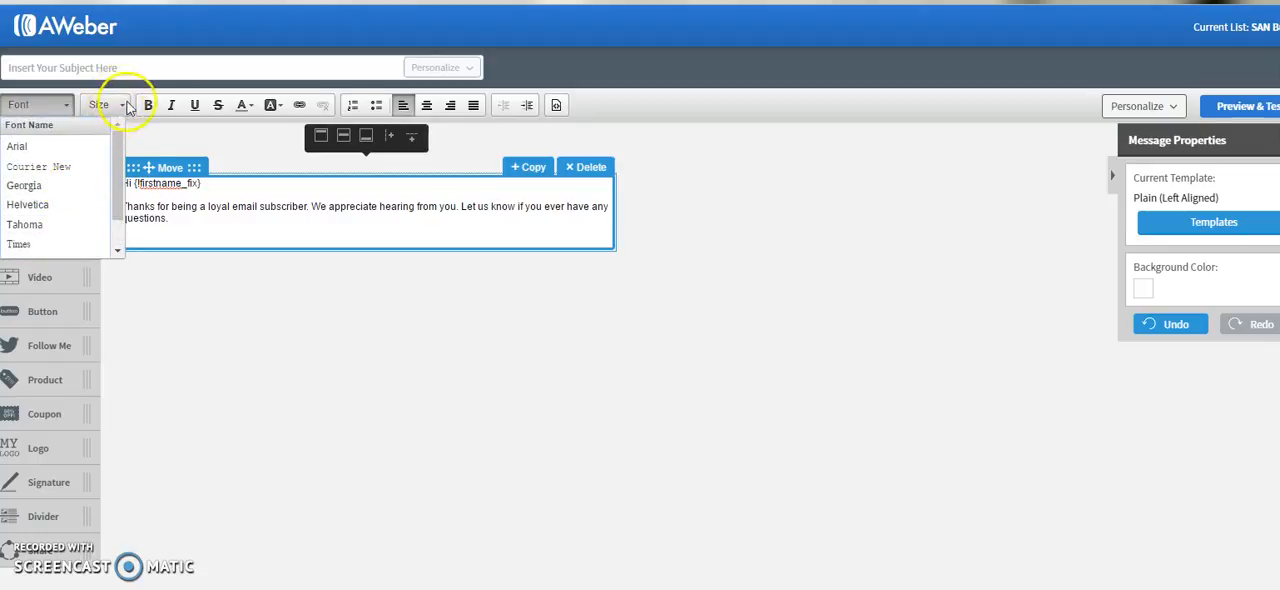
left_click(165, 200)
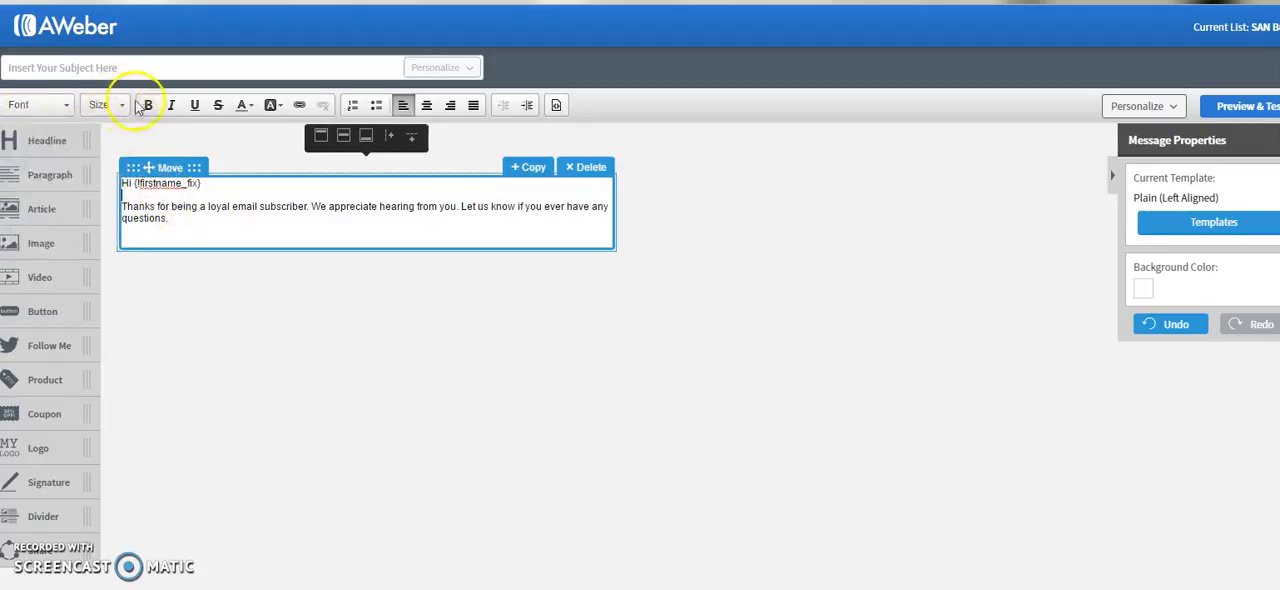
triple_click(166, 218)
left_click(183, 196)
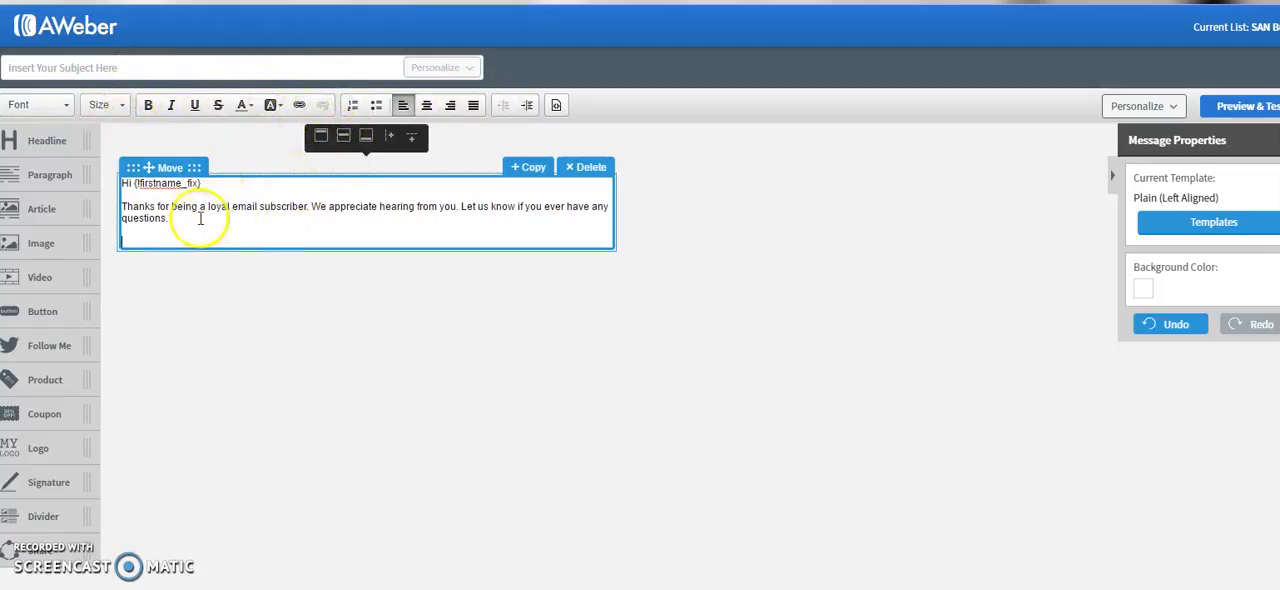
- Delete the default greeting and thank-you text from the message's text block
left_click_drag(170, 218, 123, 188)
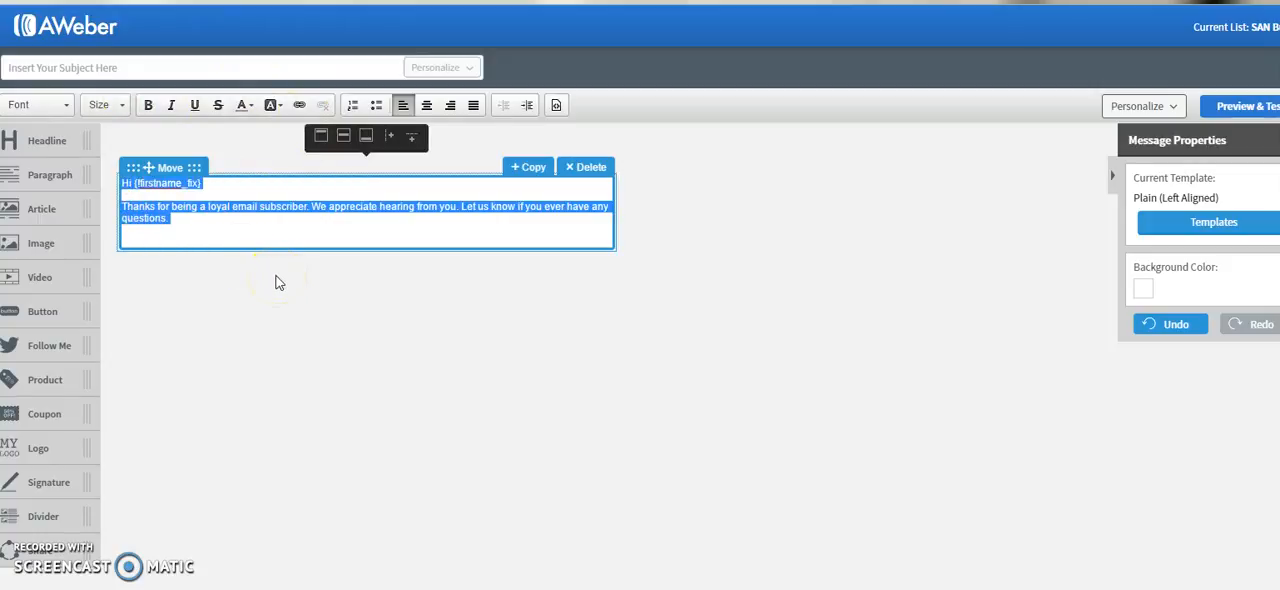
left_click(181, 216)
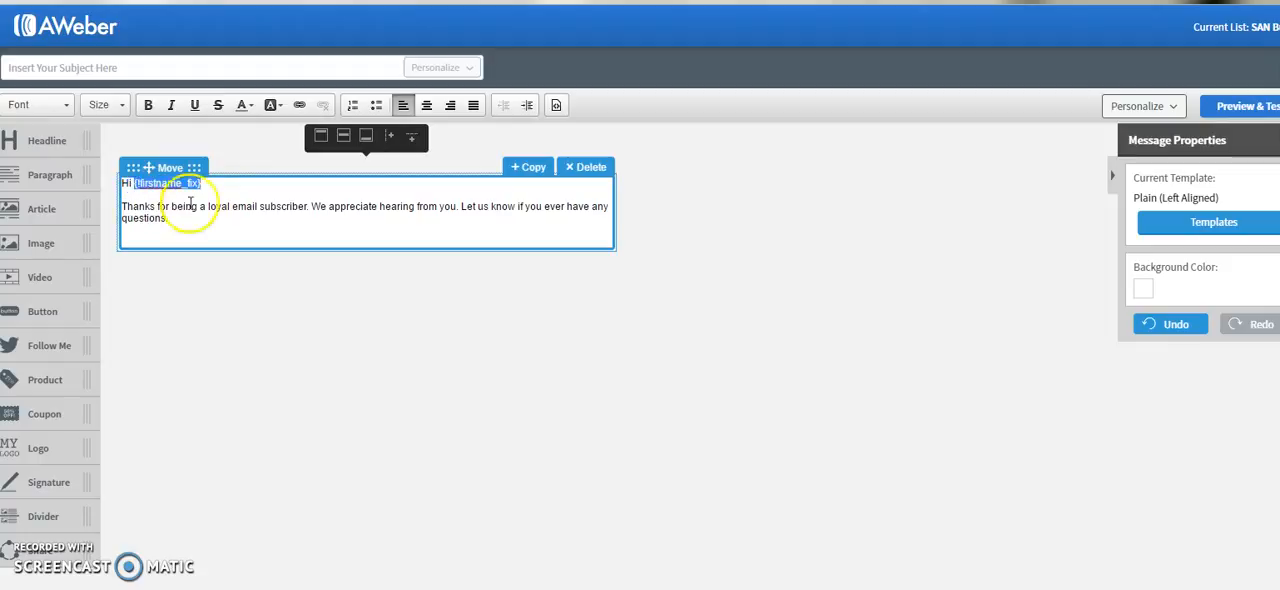
left_click(178, 222)
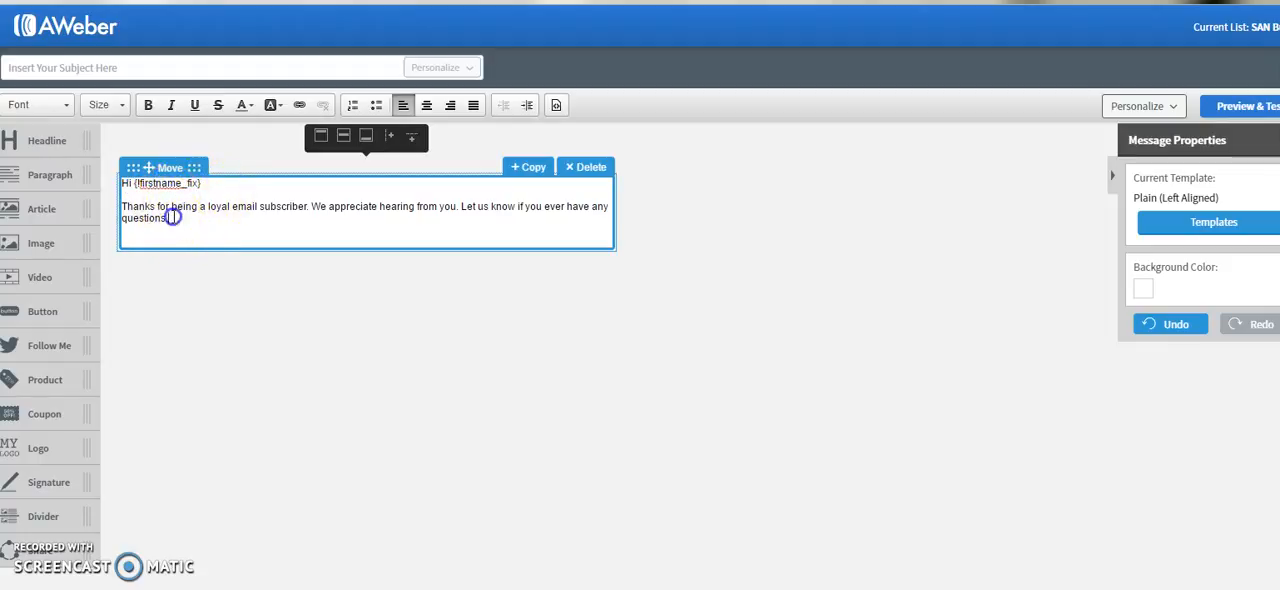
left_click_drag(173, 217, 151, 207)
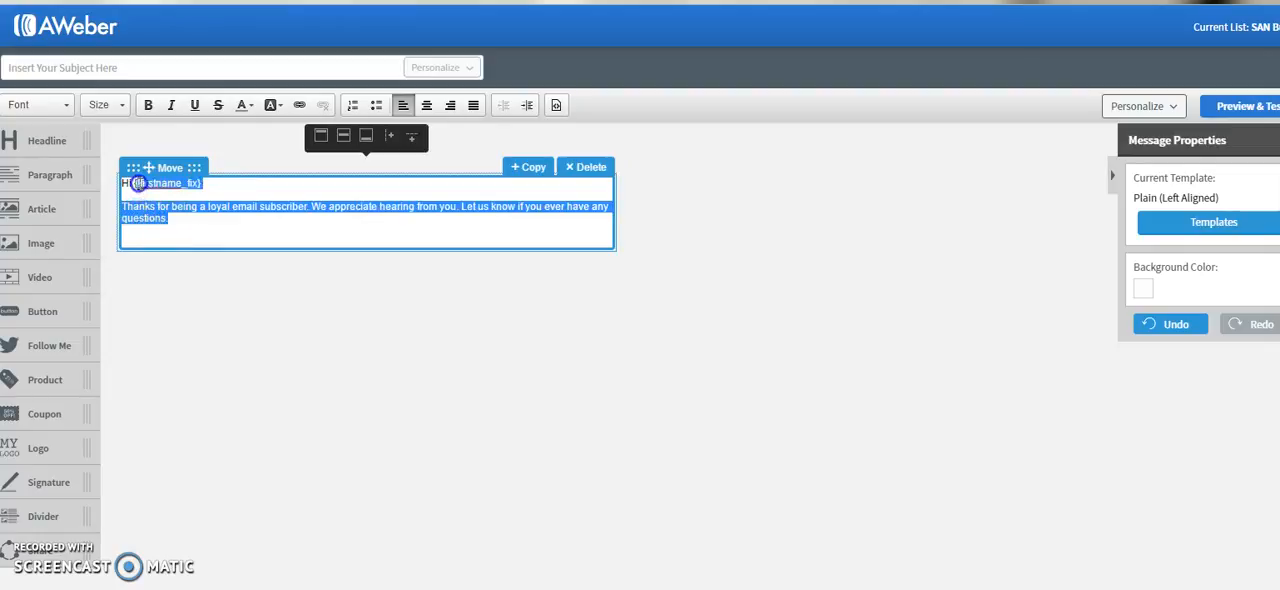
left_click_drag(138, 183, 133, 185)
key("Return")
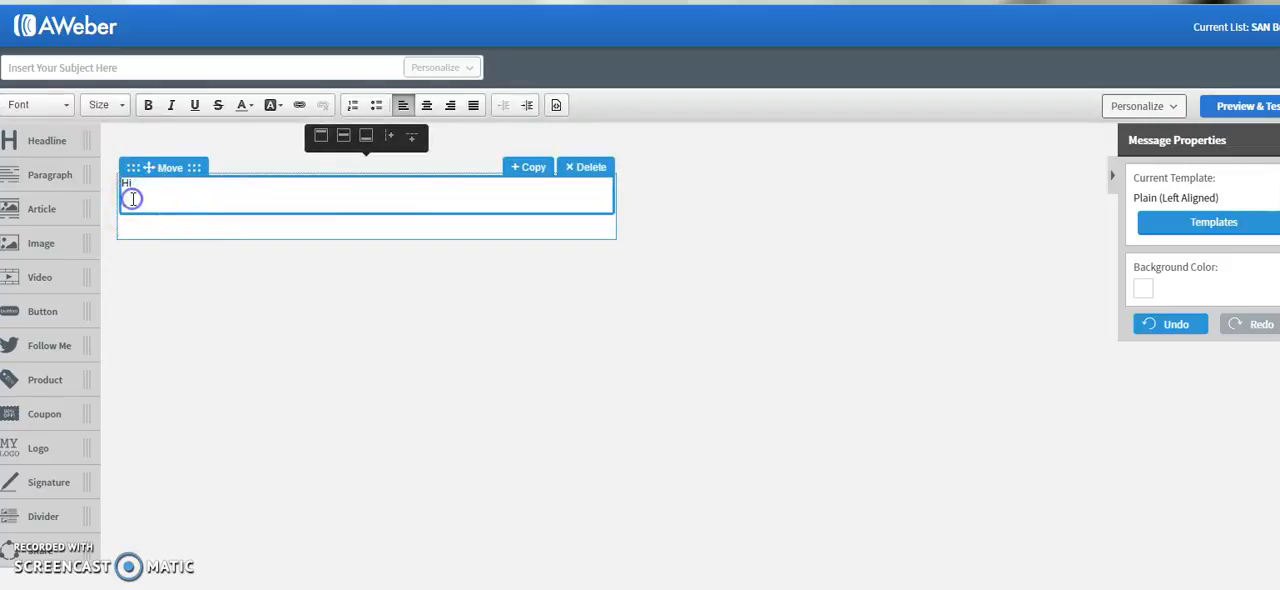
key("BackSpace")
key("BackSpace")
key("BackSpace")
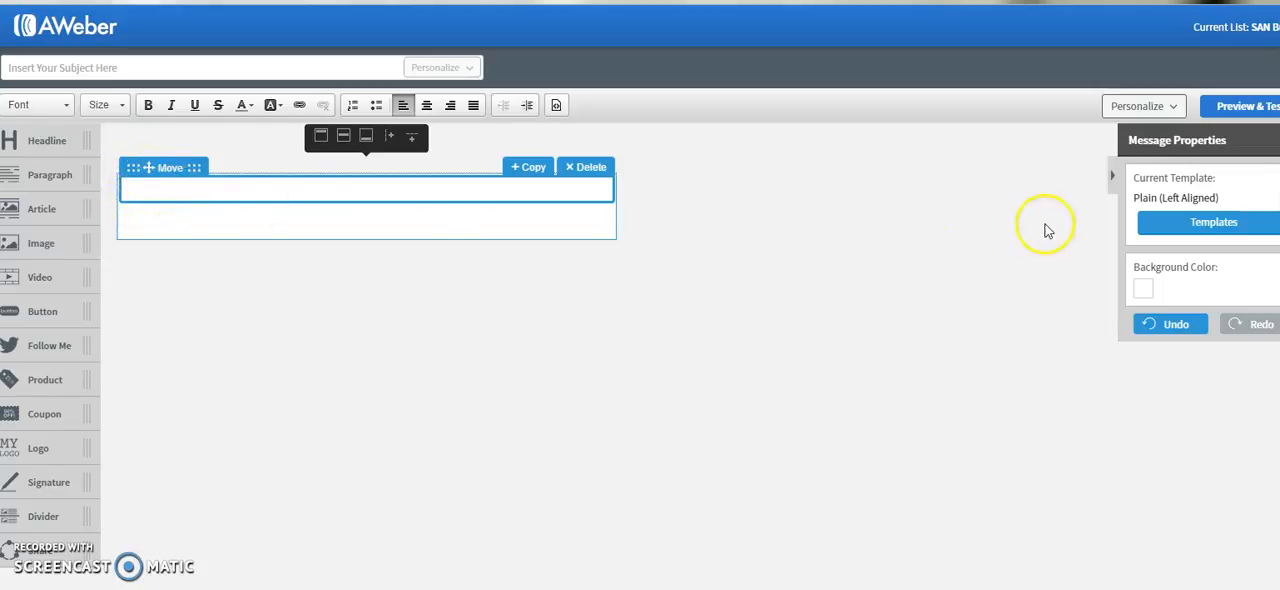
- Insert the subscriber's First Name personalization field into the empty text block and cut it out again
left_click(1174, 108)
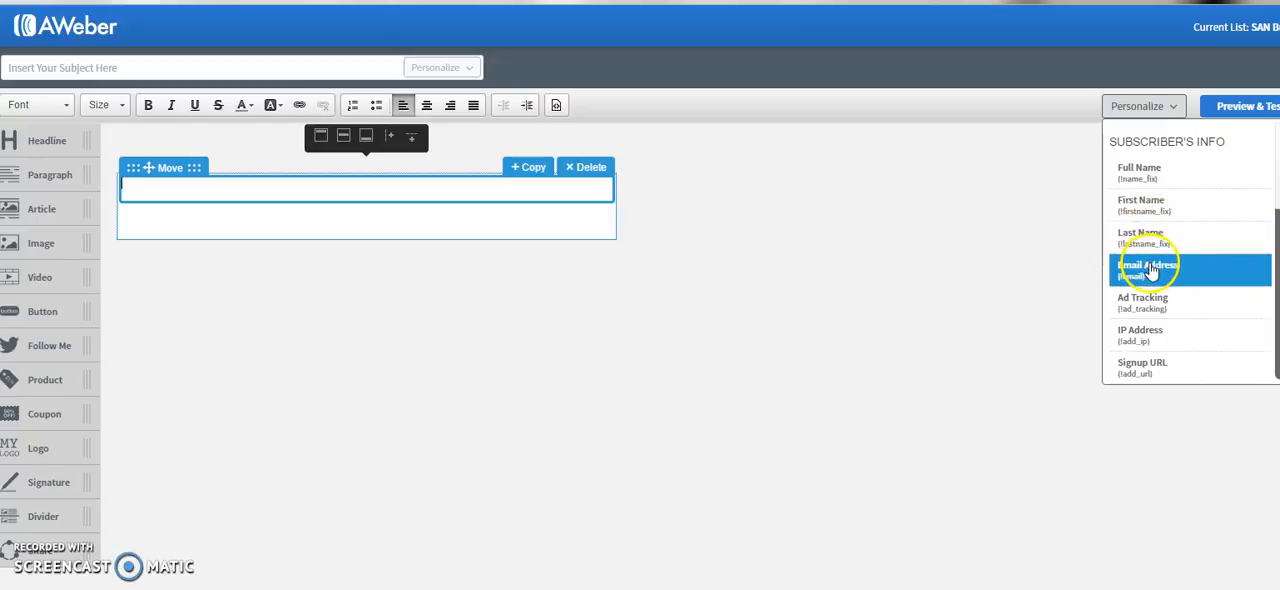
left_click(1148, 215)
left_click_drag(192, 184, 114, 183)
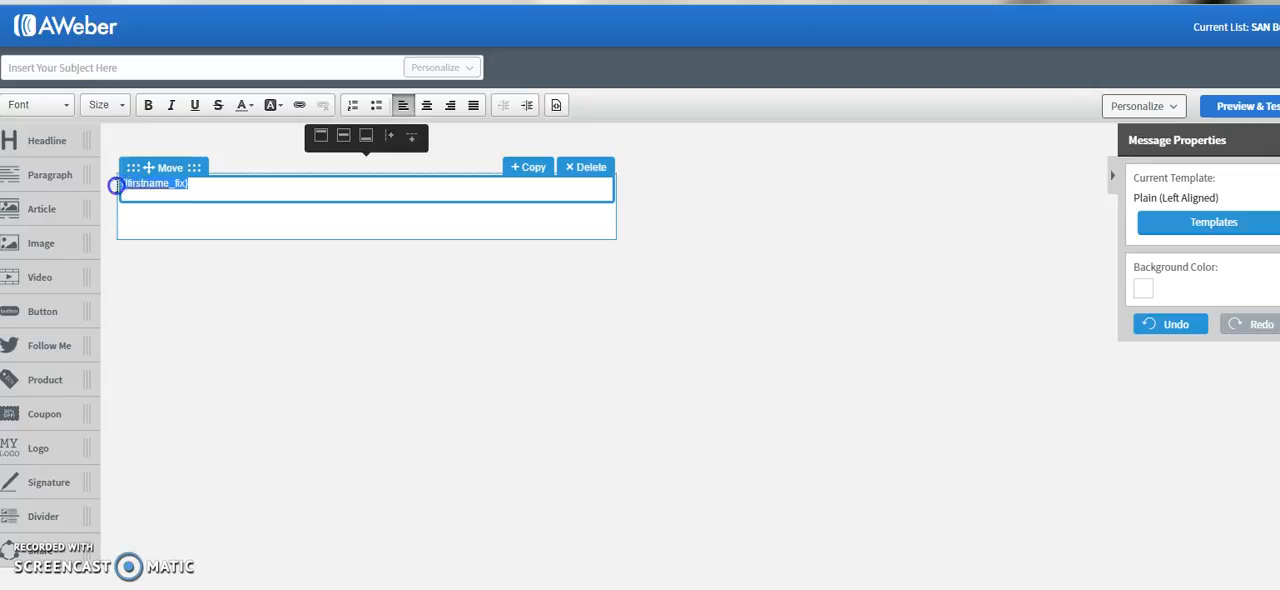
left_click(201, 187)
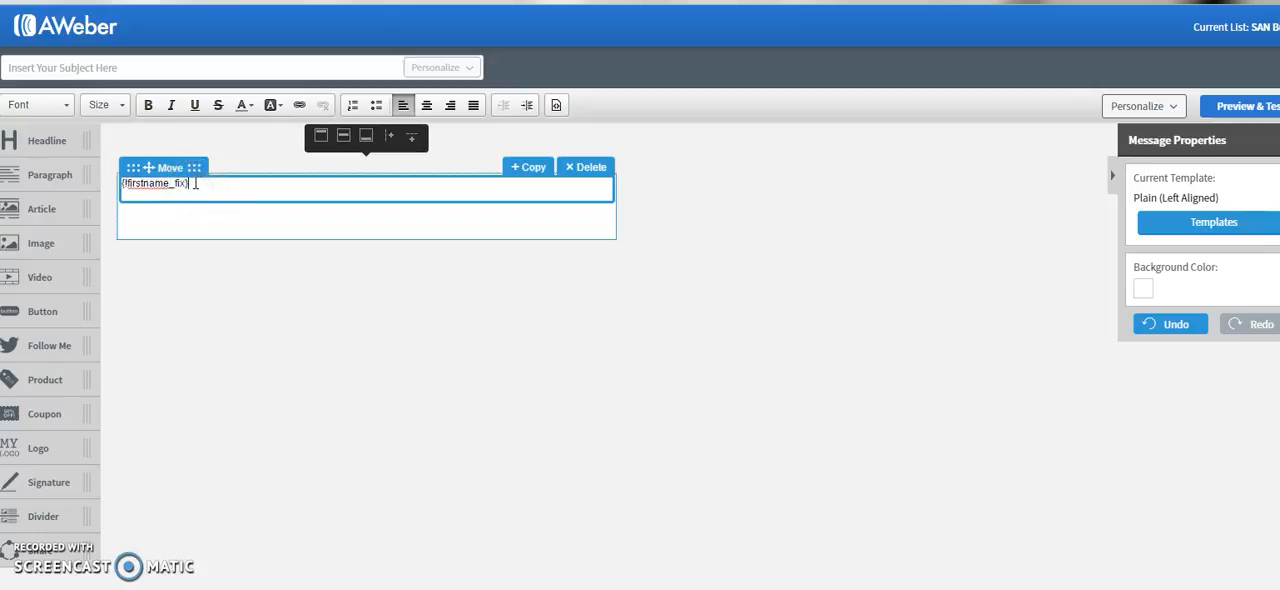
left_click_drag(190, 185, 118, 183)
key("ctrl+x")
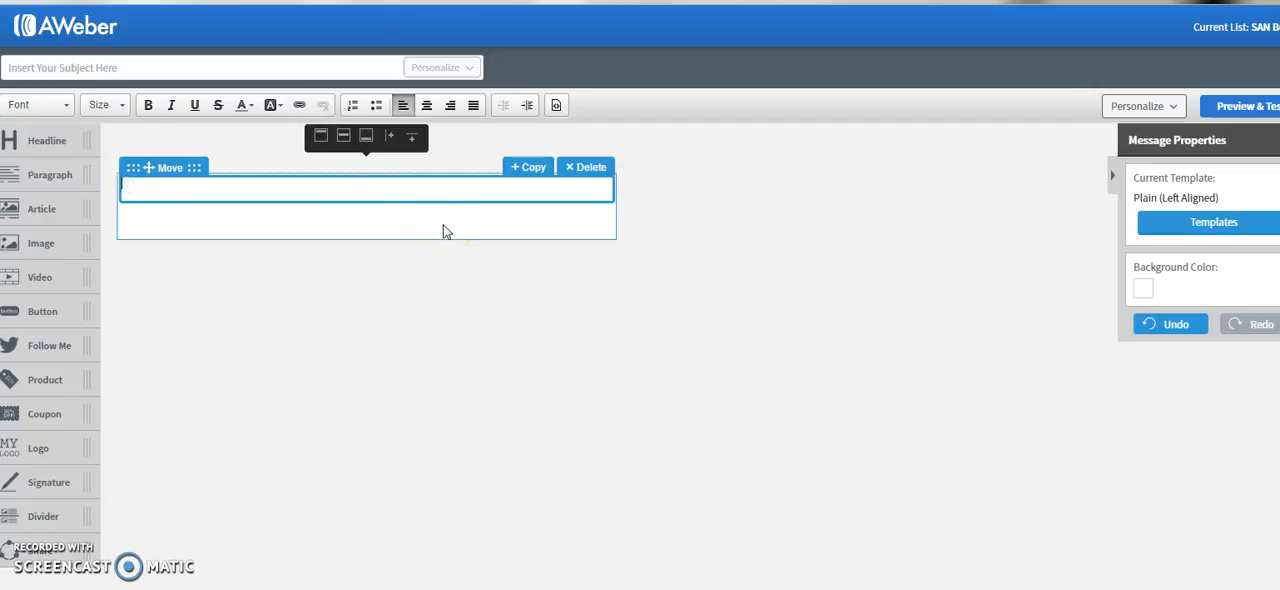
- Set the message subject to "Test Email"
left_click(55, 67)
left_click(44, 66)
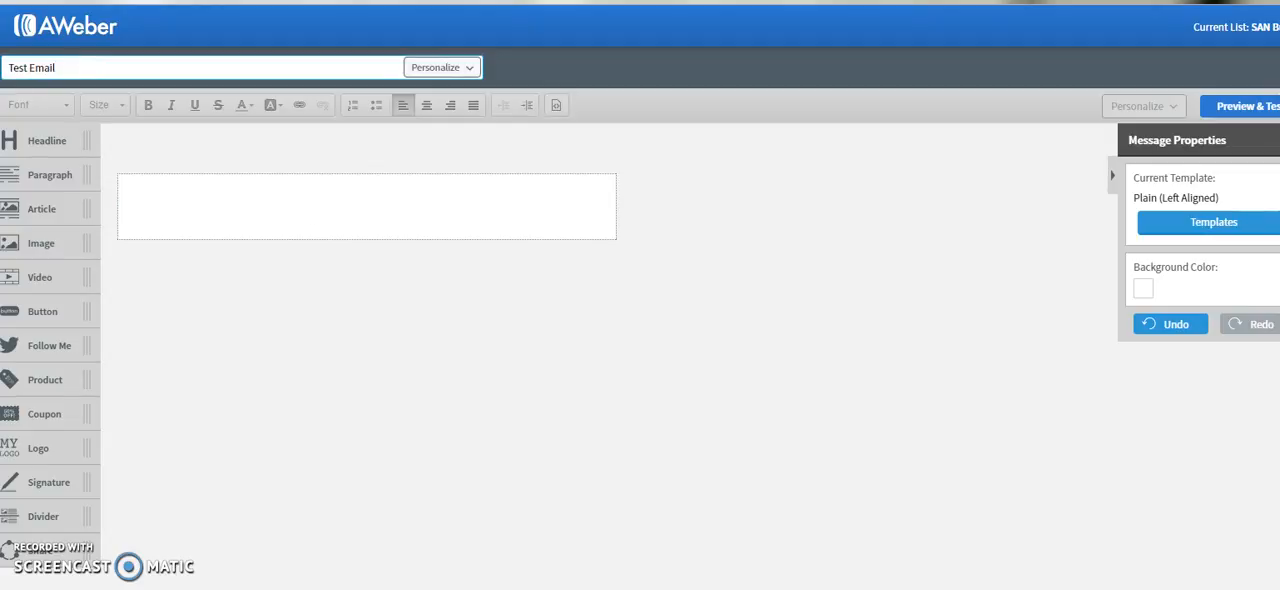
- Write the body lines "Email body goes here" and "If you want to link a word that goes to your sales page, this is what you do"
left_click(191, 215)
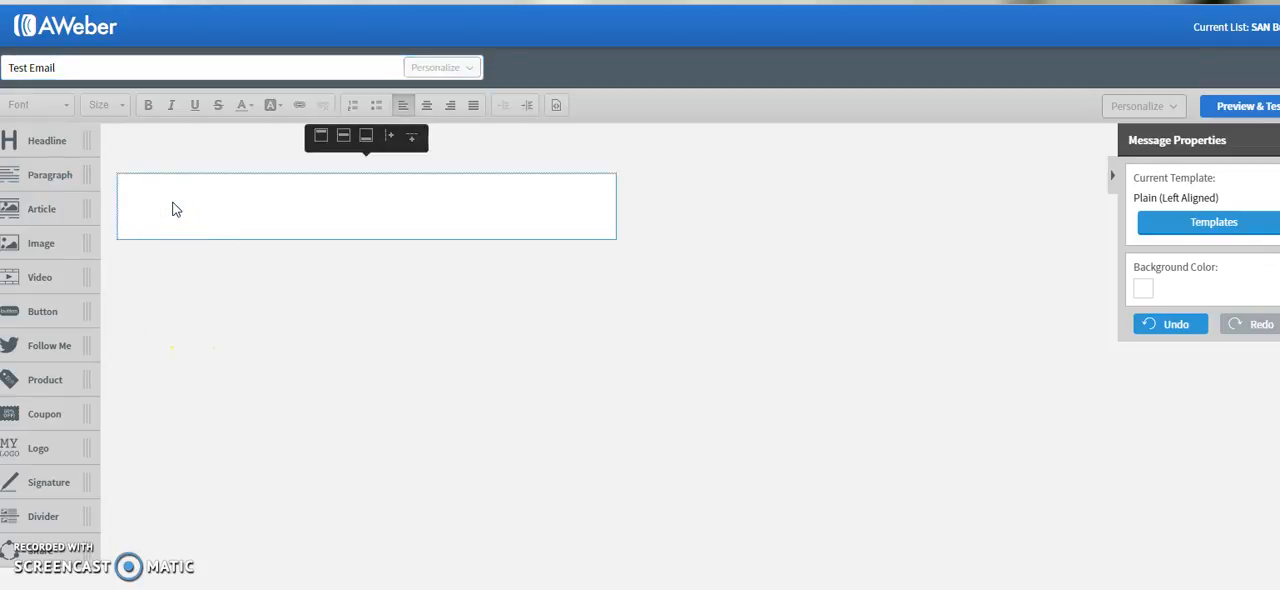
left_click(184, 213)
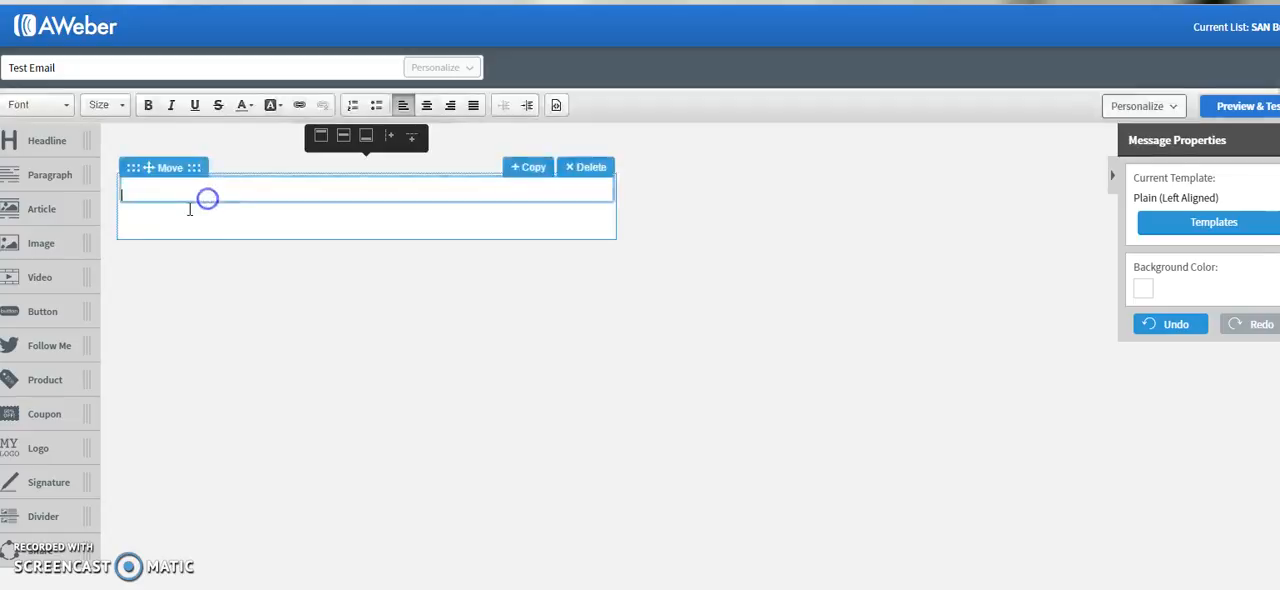
type("Email body goes here")
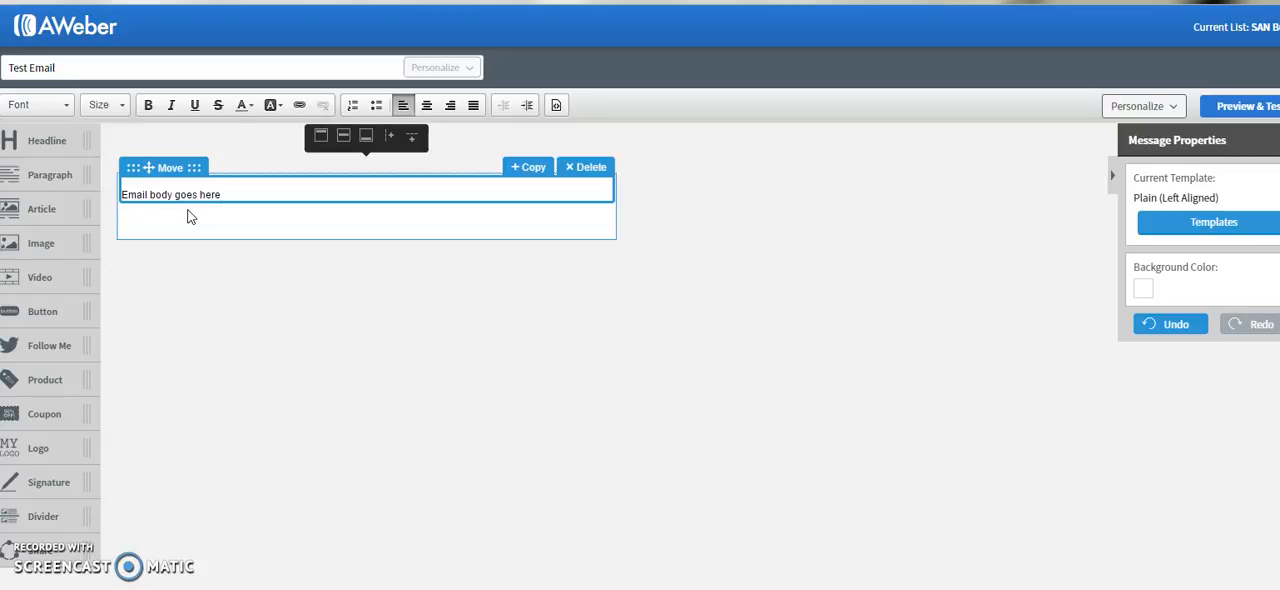
key("Return")
type("Y")
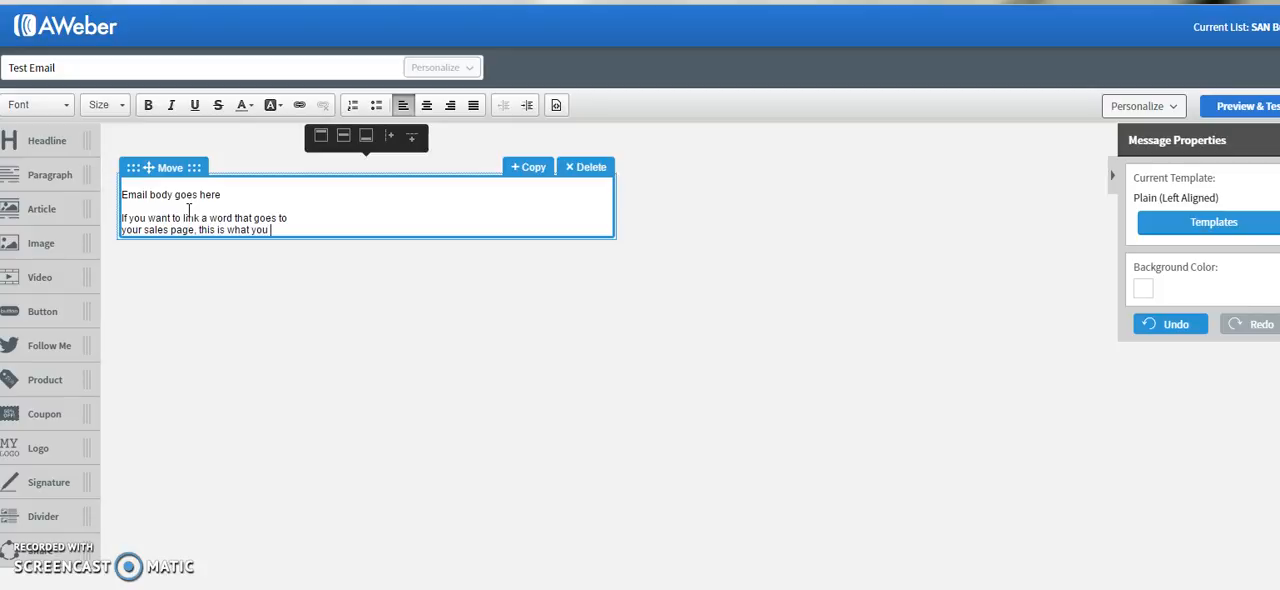
- Add the closing line "Thanks for reading", the sender's first name, and the line "Follow me on Facebook here"
key("Return")
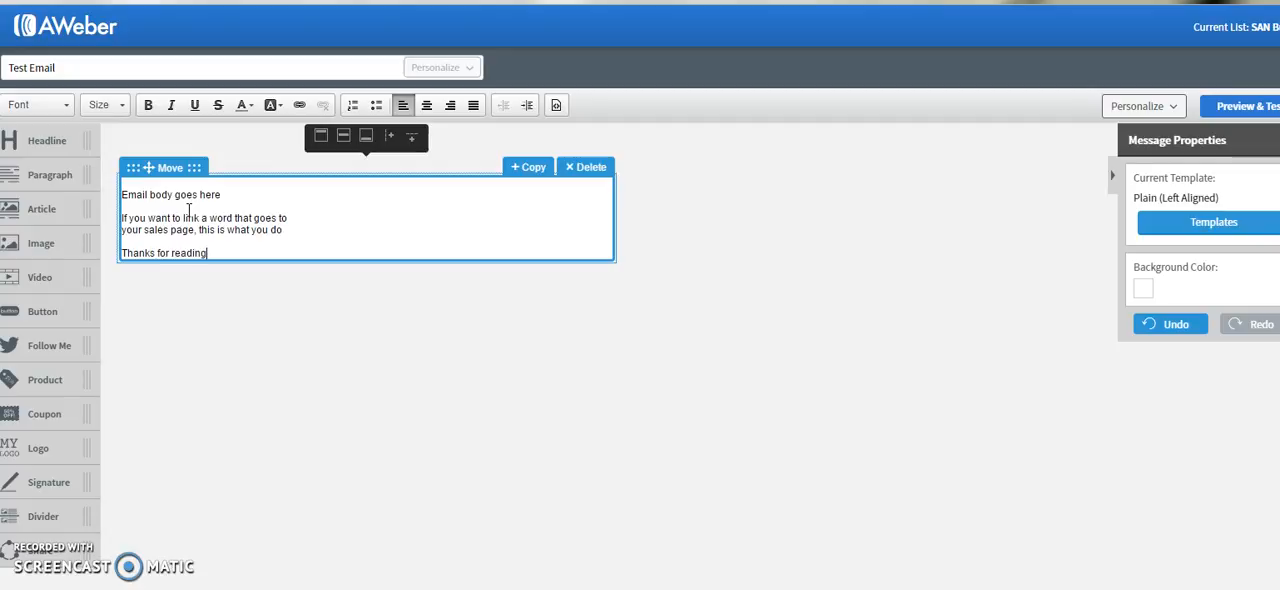
key("Return")
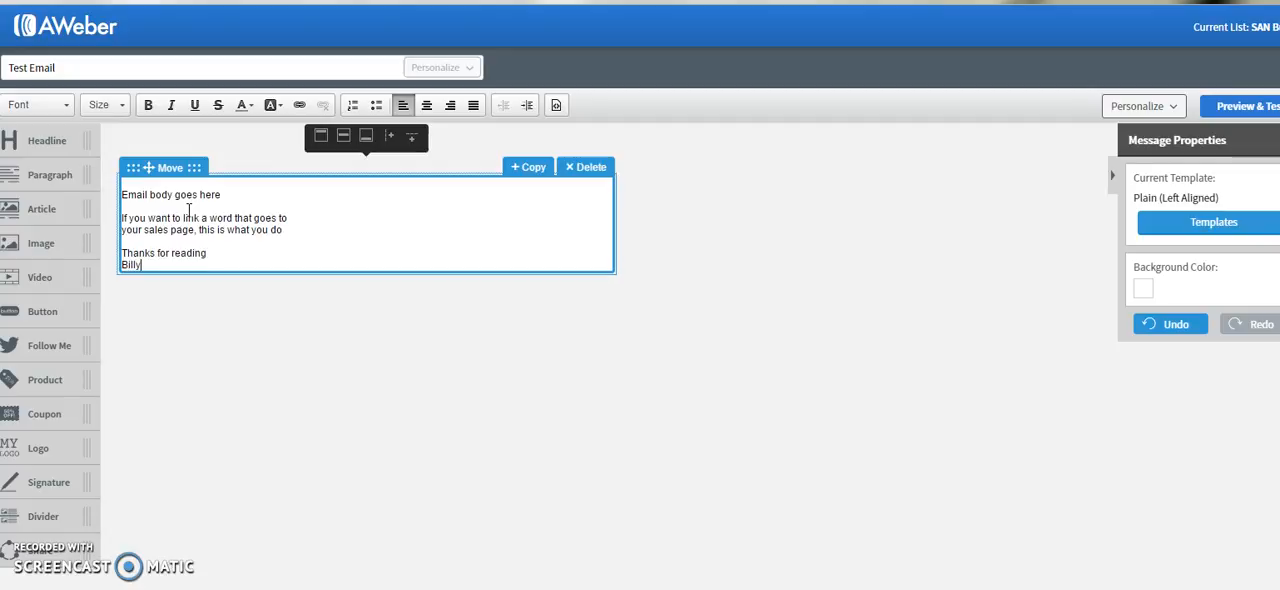
type("Billy")
key("Return")
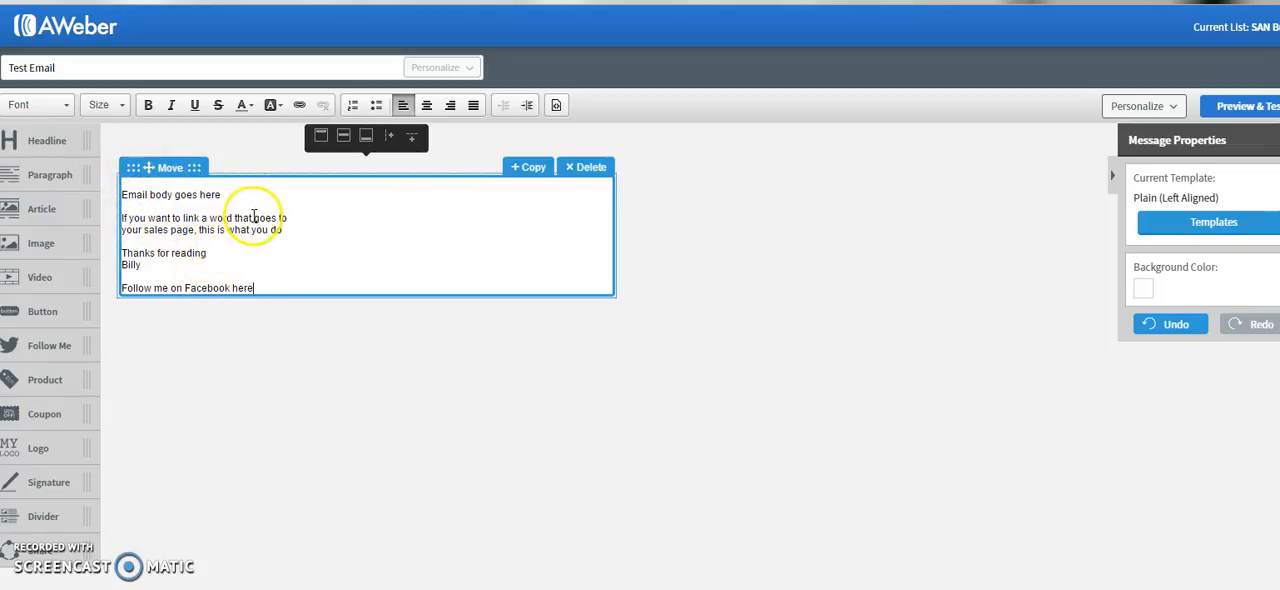
left_click(189, 264)
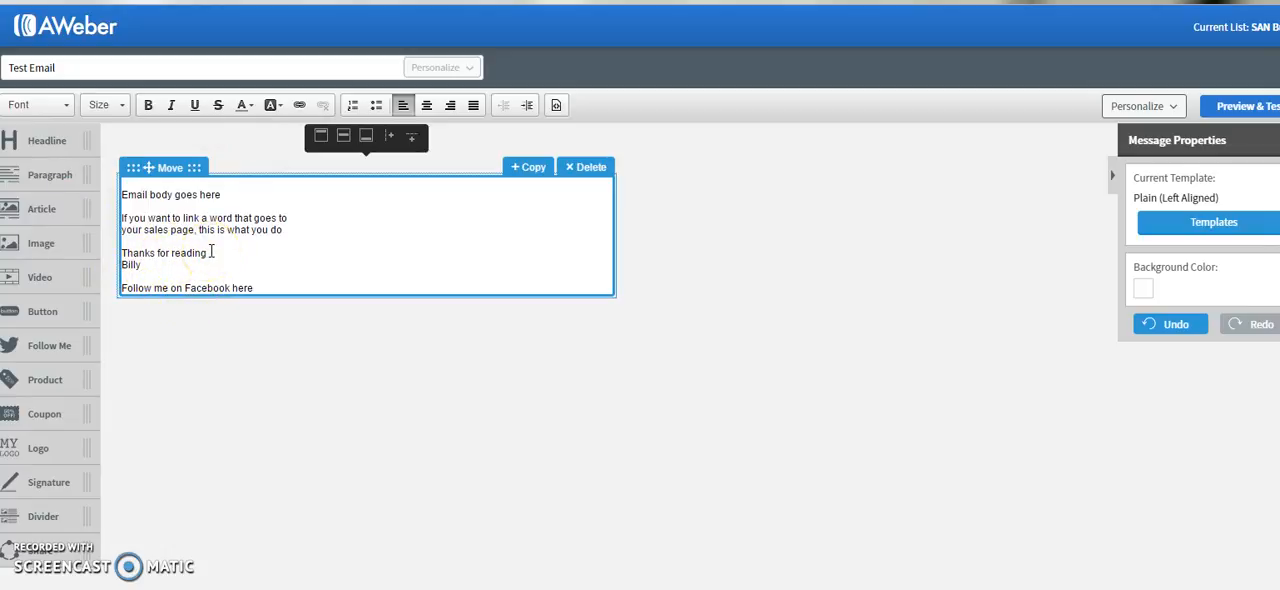
left_click(181, 292)
left_click(180, 268)
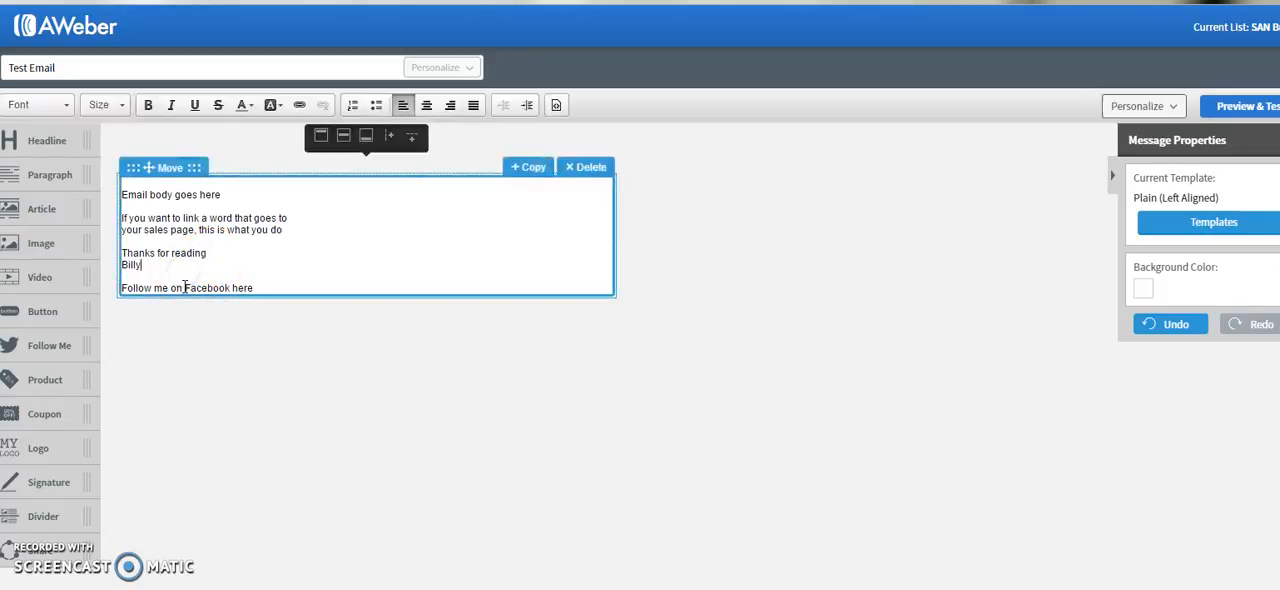
left_click(172, 230)
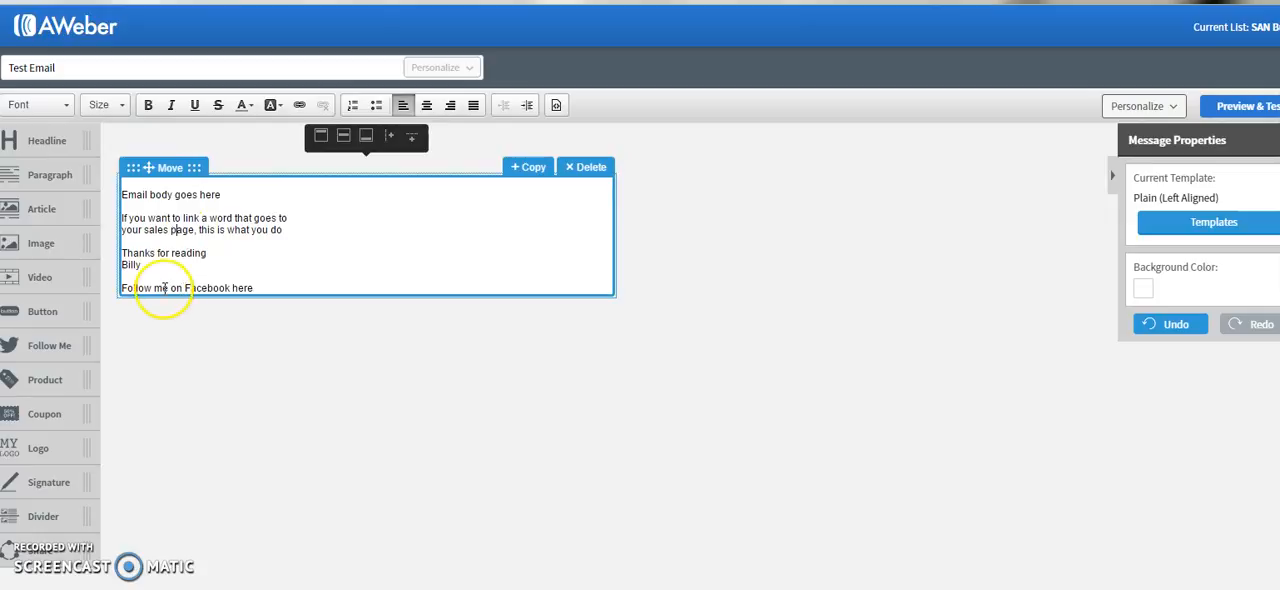
left_click_drag(184, 288, 231, 290)
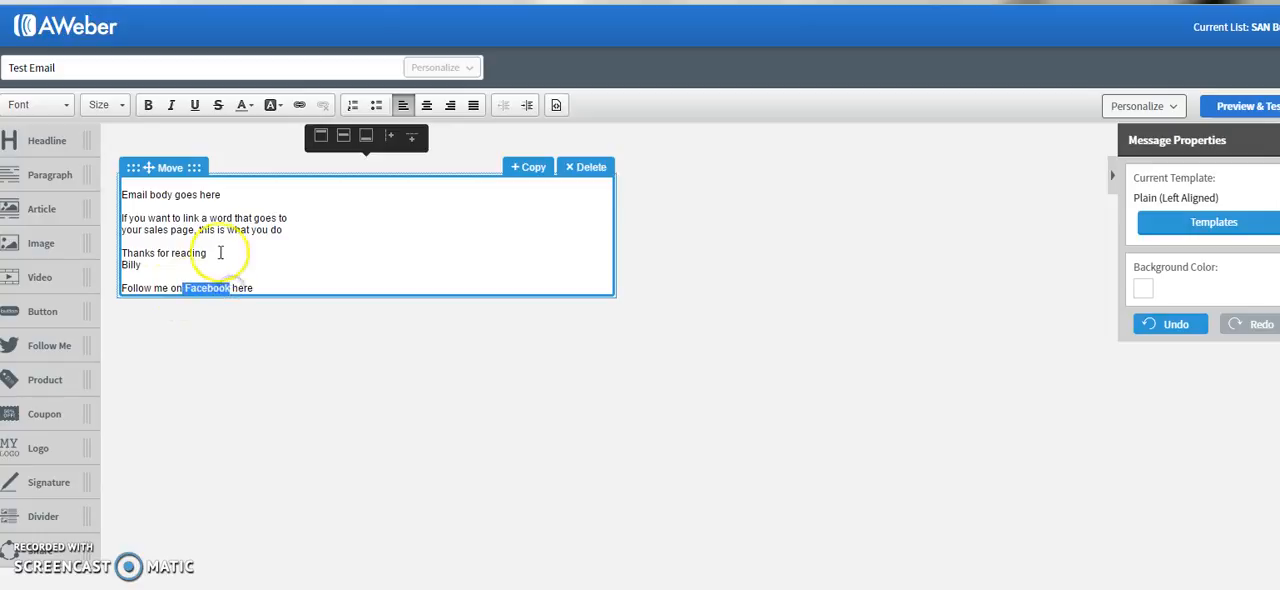
left_click(297, 107)
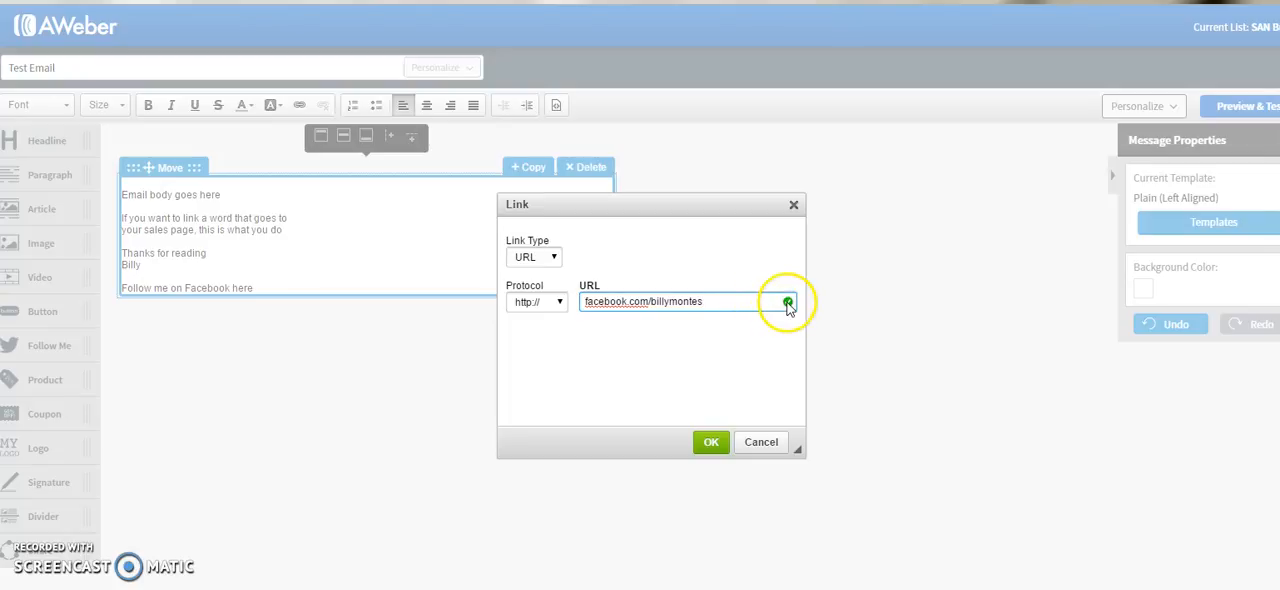
left_click(712, 444)
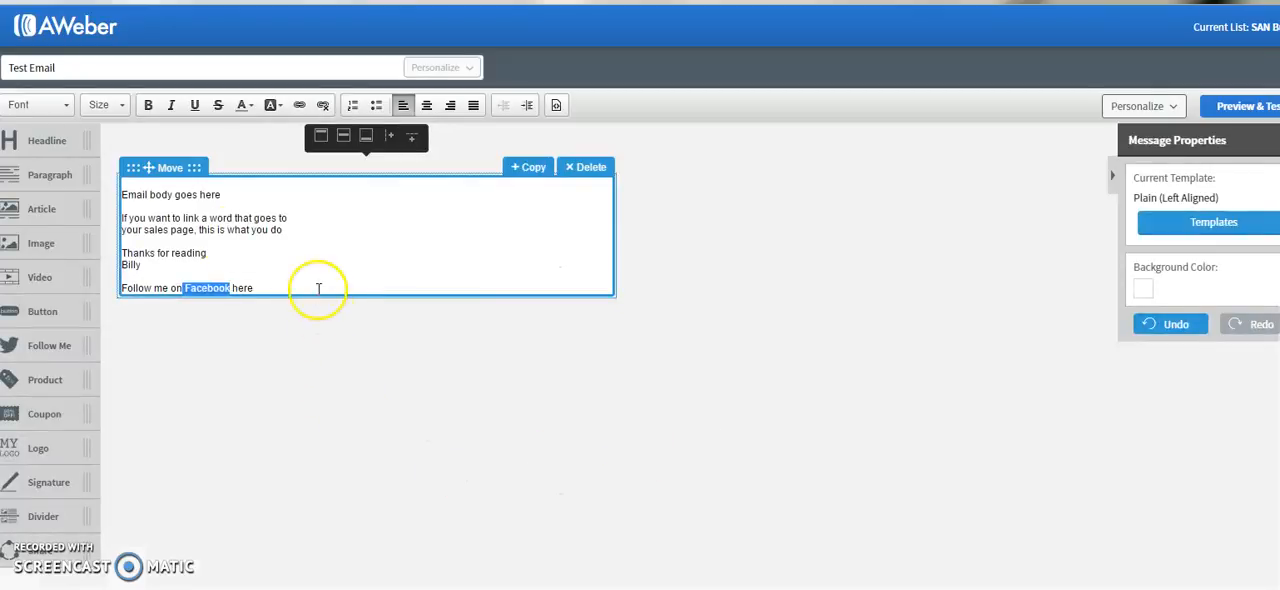
left_click(192, 228)
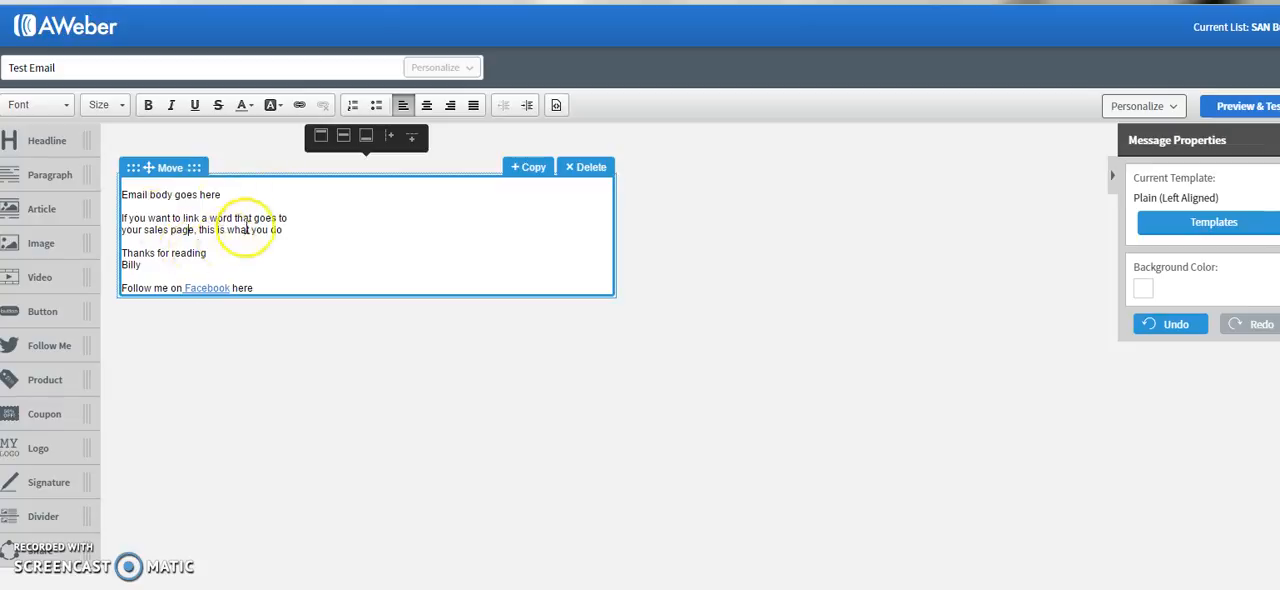
- Add the body lines "If you want to make extra cash from home and get endless amount of traffic, leads, and sales" and "CLICK HERE FOR INSTANT ACCESS<=="
left_click(286, 231)
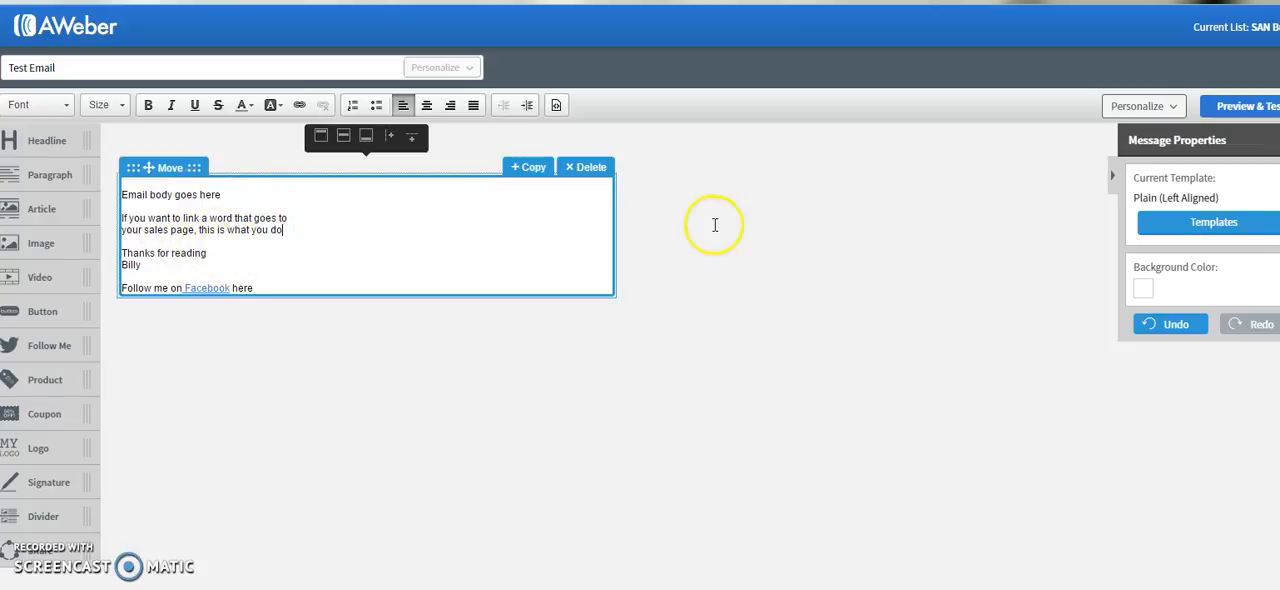
key("Return")
key("Return")
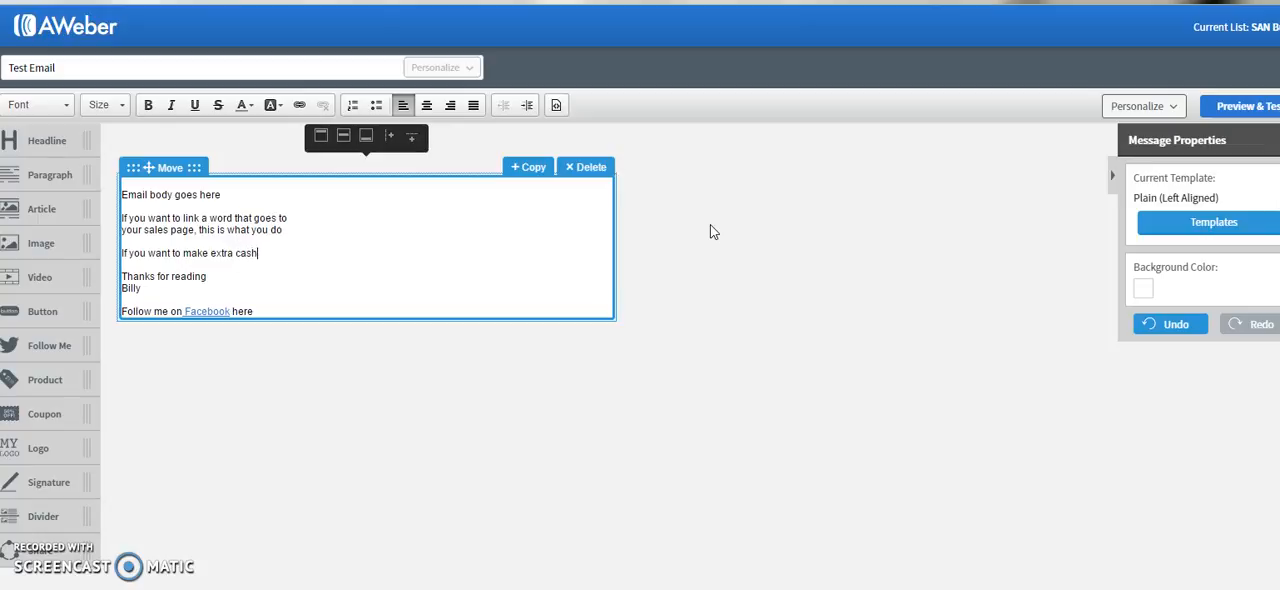
type("rom home and get endless amount of")
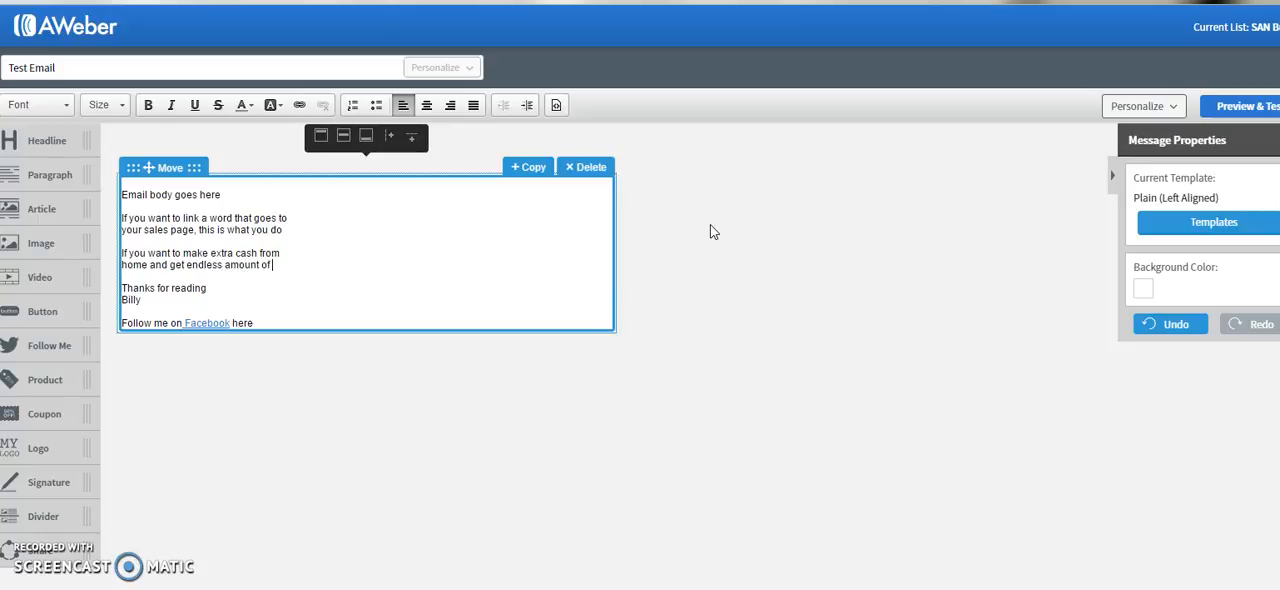
key("Return")
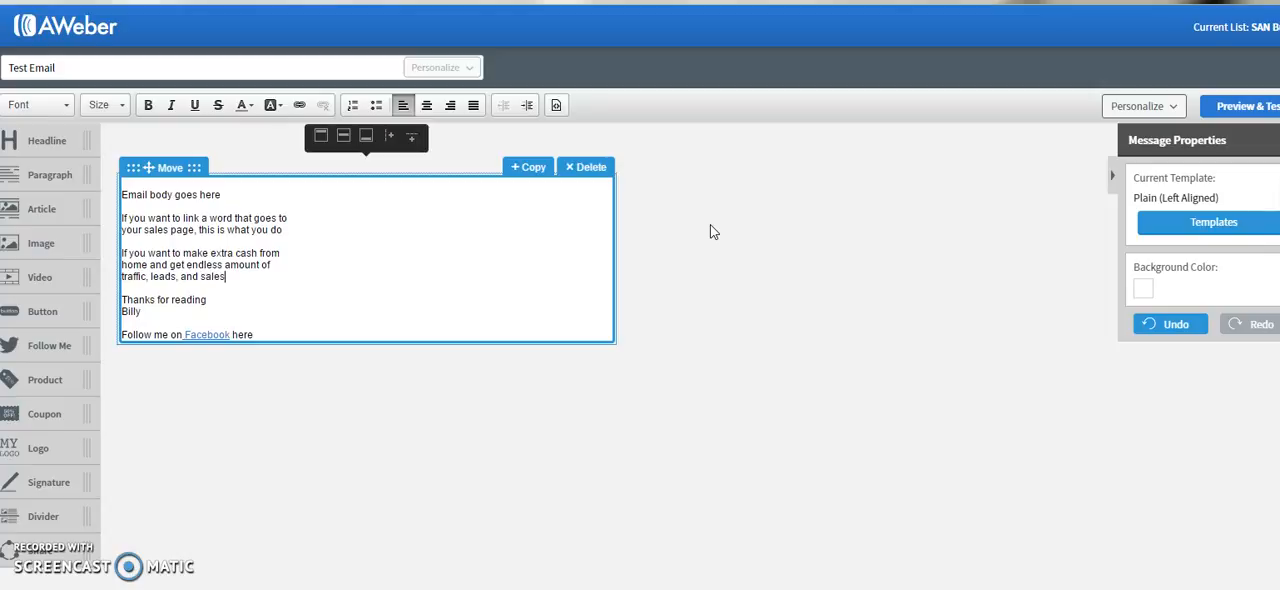
key("Return")
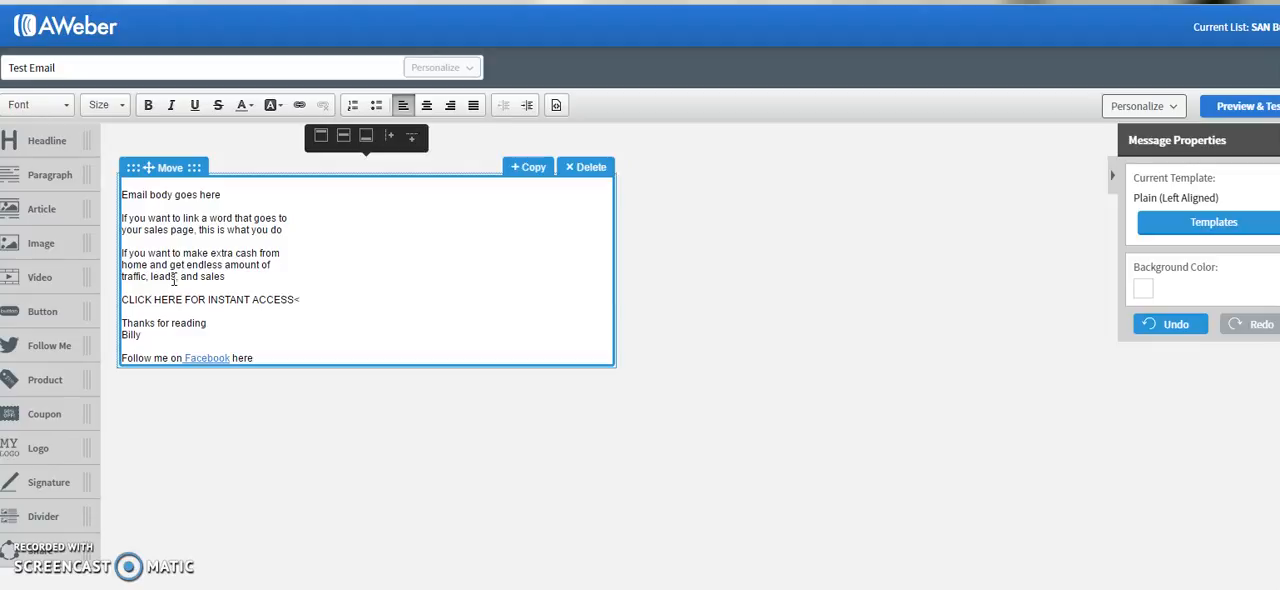
type("--")
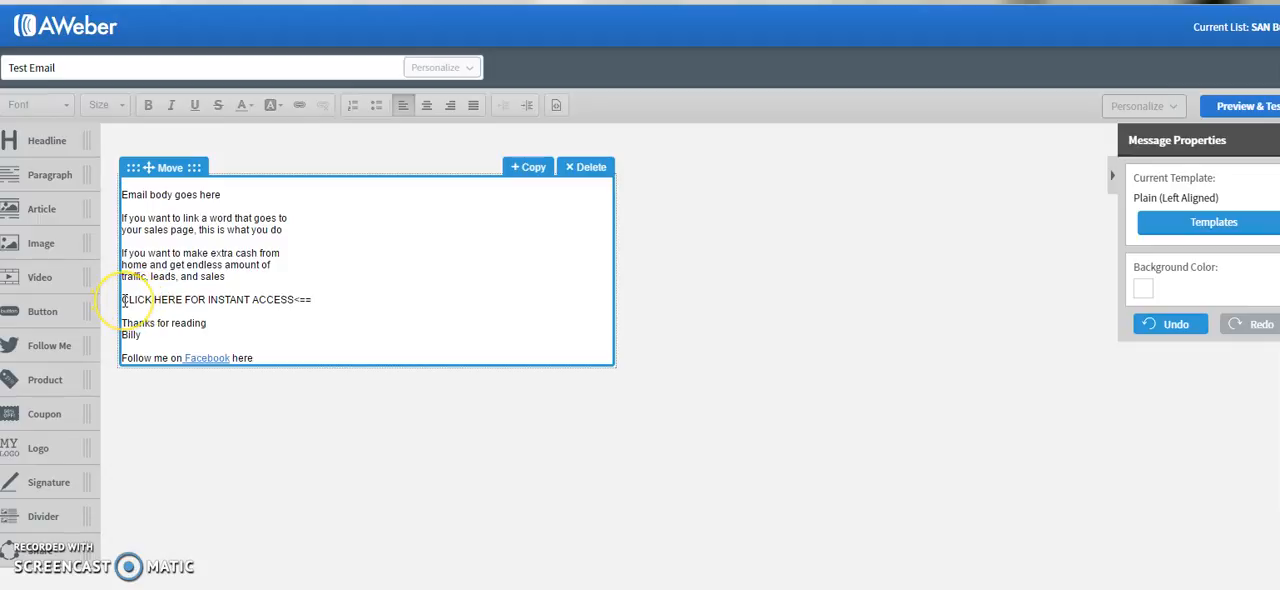
- Select the "CLICK HERE FOR INSTANT ACCESS<==" line, switch to ClickMagick and open the settings of the SAN BULK 1st tracking link
left_click_drag(129, 300, 311, 298)
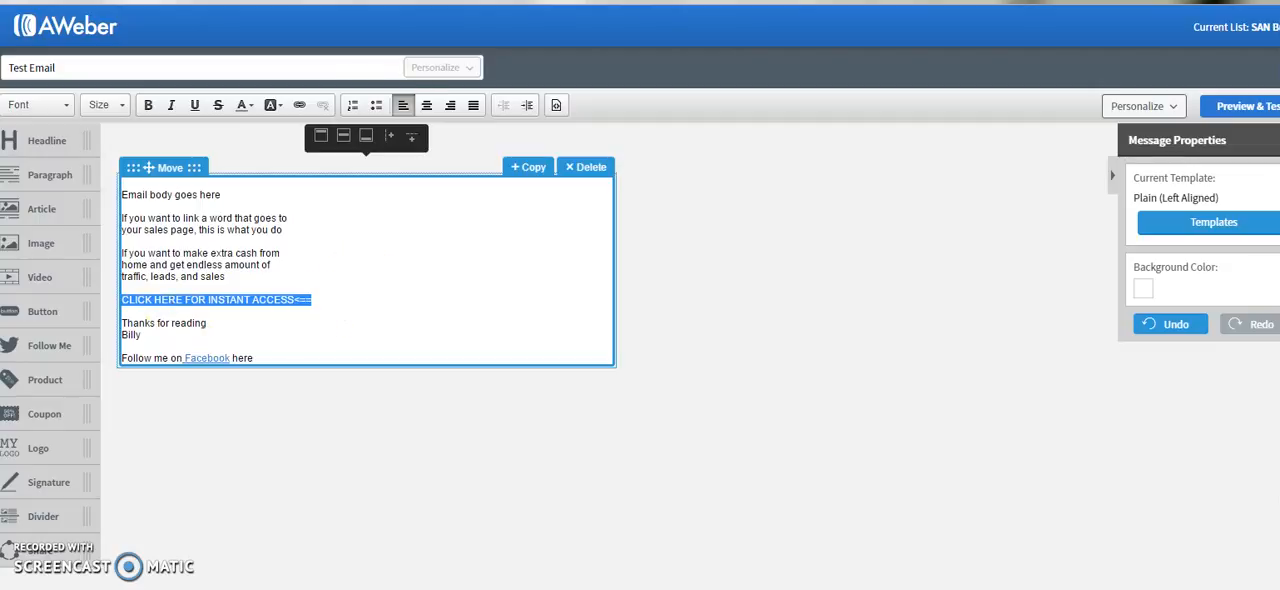
left_click(350, 2)
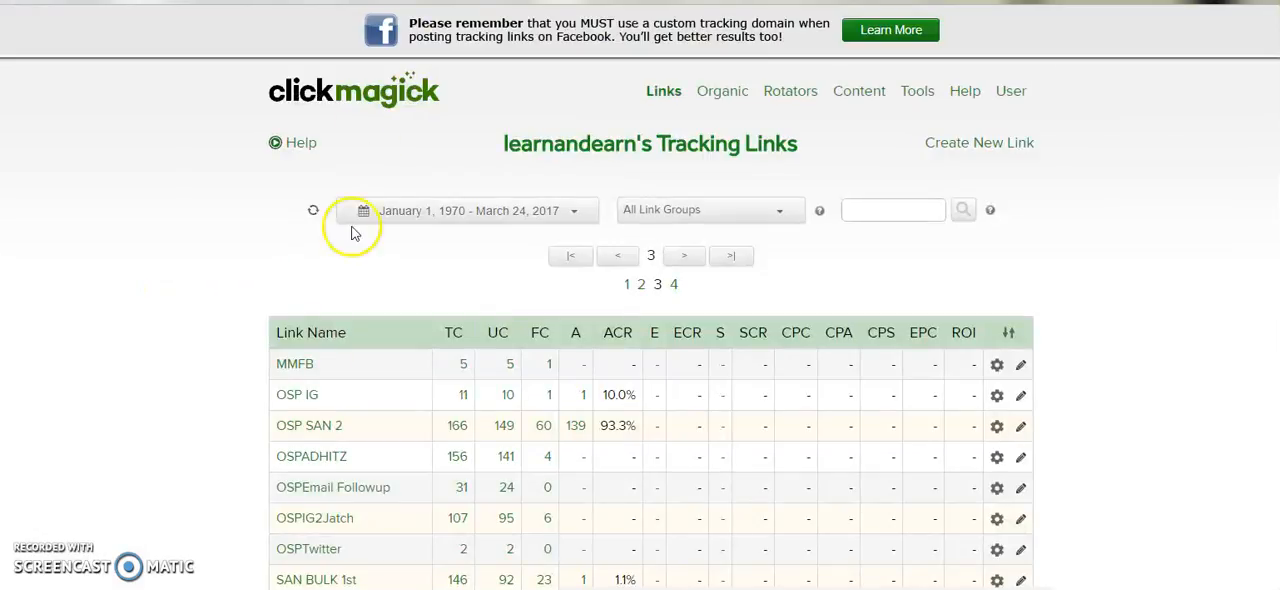
scroll(188, 441, "down", 1)
scroll(188, 441, "down", 5)
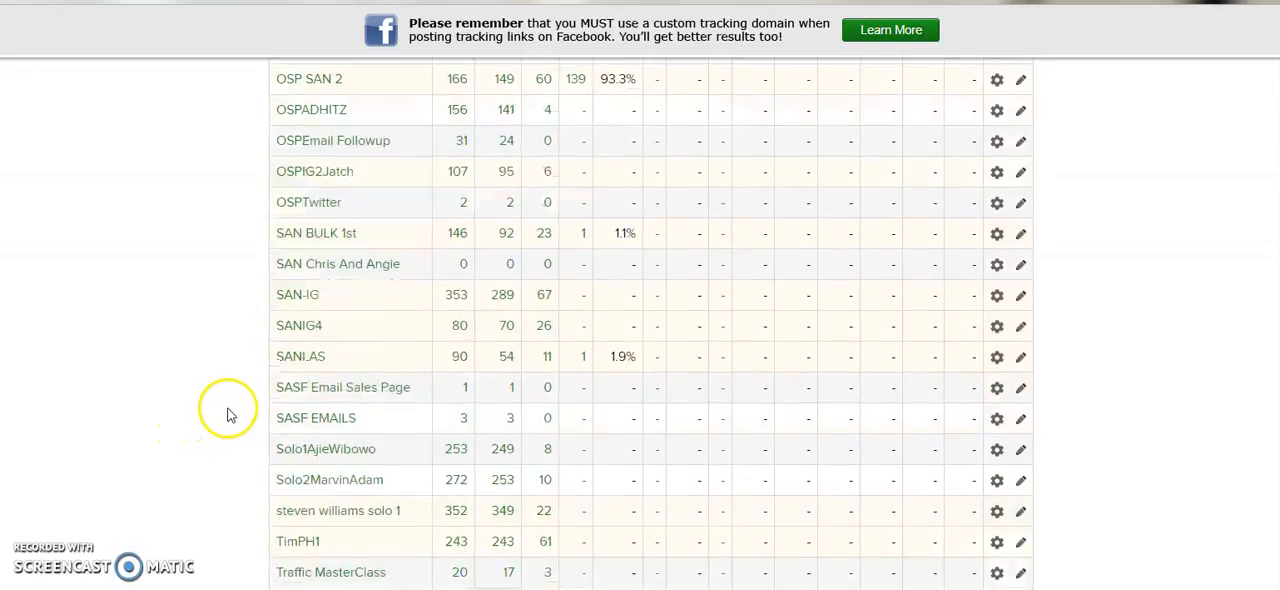
scroll(310, 310, "up", 1)
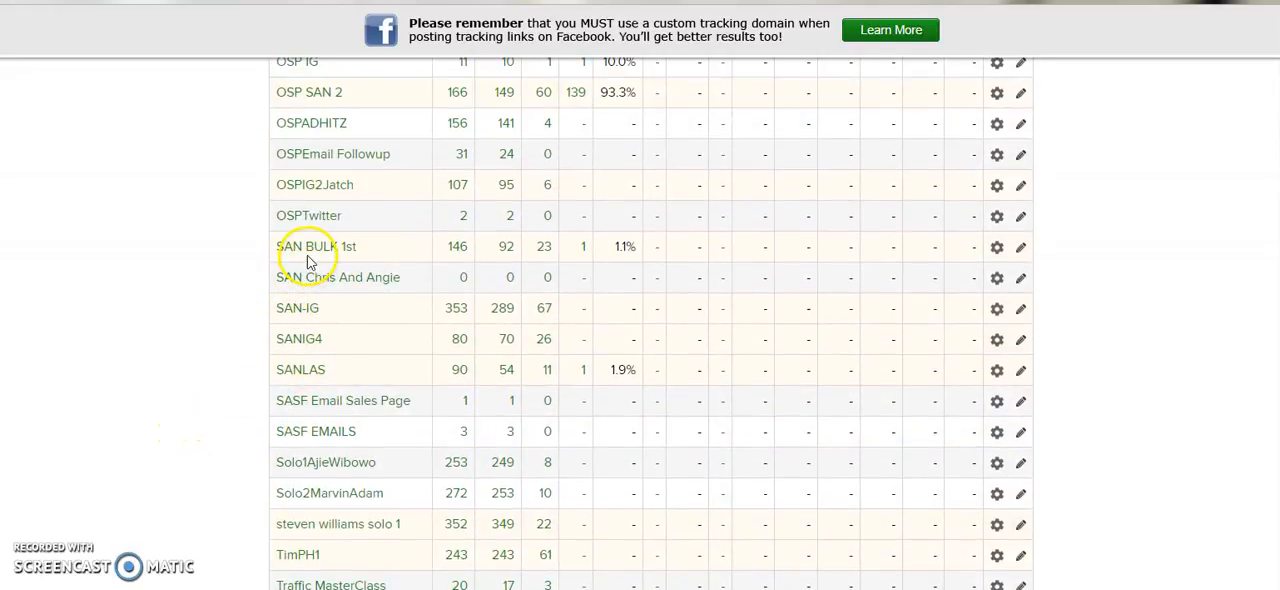
left_click(306, 253)
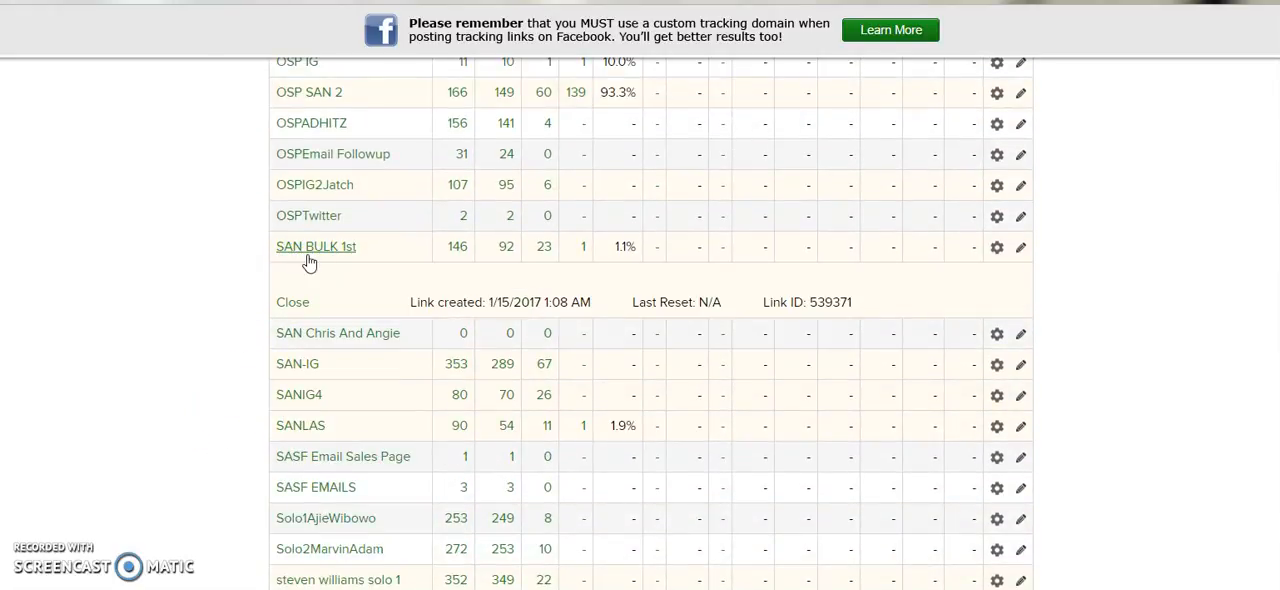
scroll(309, 262, "down", 2)
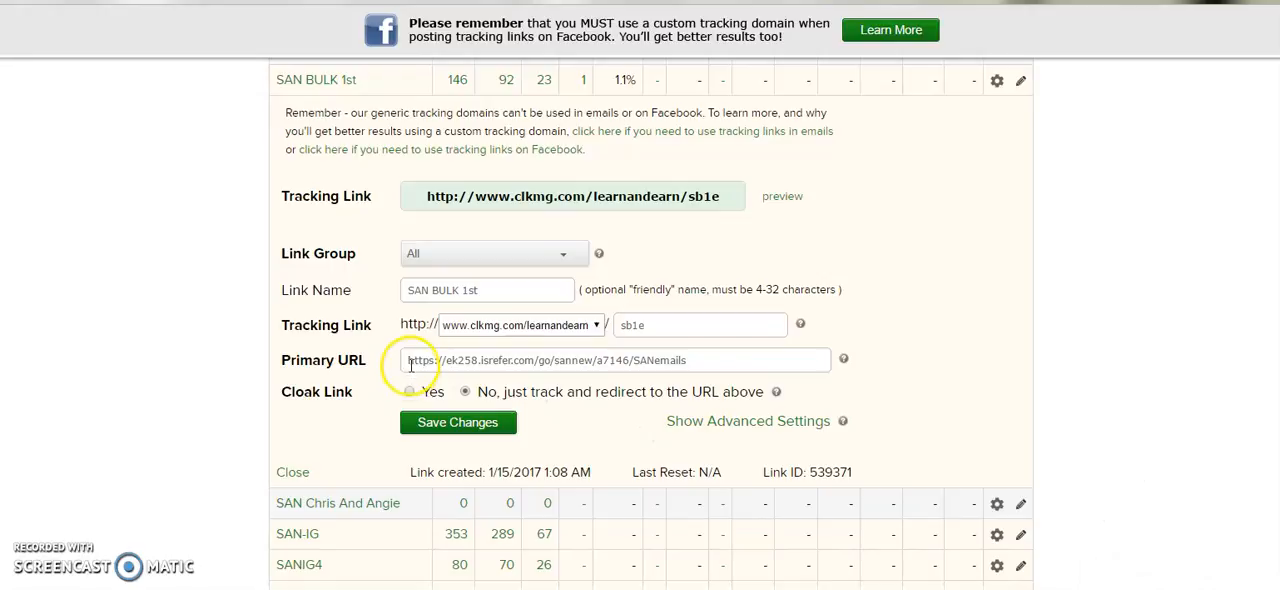
- Examine the primary URL of the SAN BULK 1st link and the page's option for creating a new tracking link
left_click_drag(410, 365, 693, 360)
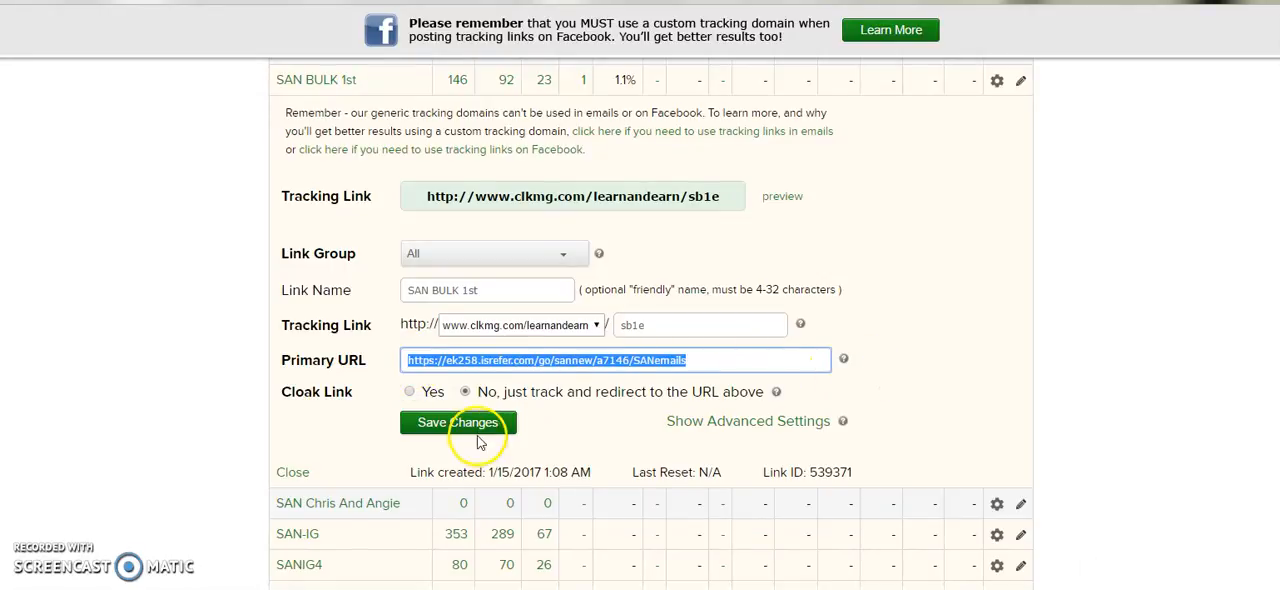
scroll(1060, 285, "up", 5)
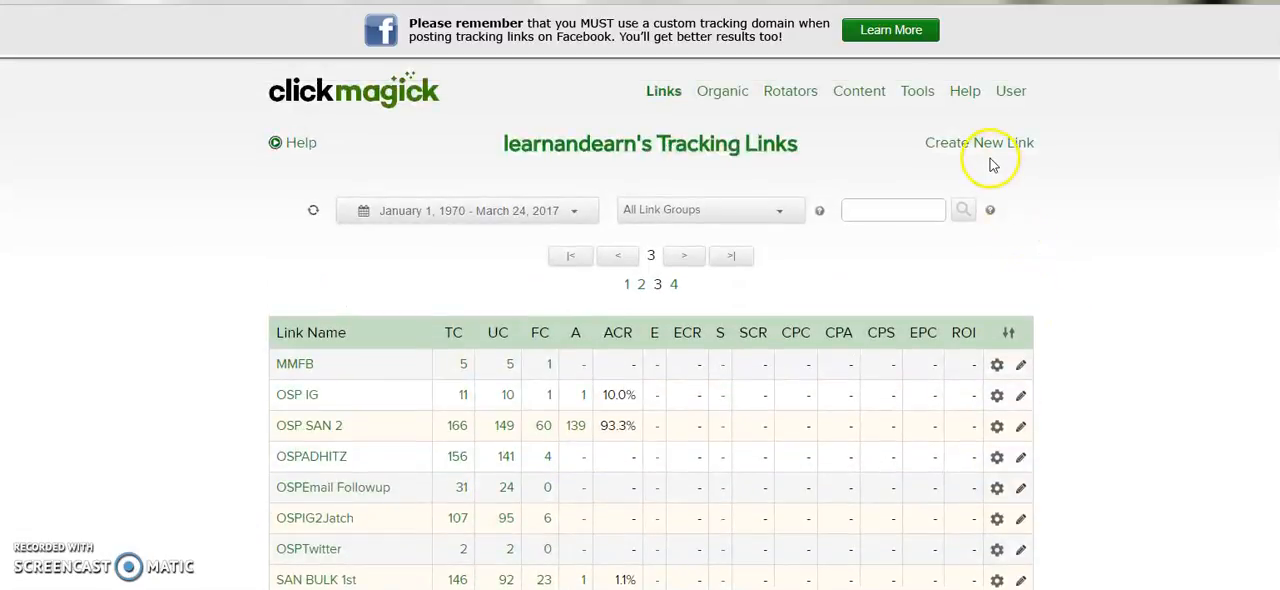
scroll(1063, 206, "down", 4)
scroll(580, 457, "down", 1)
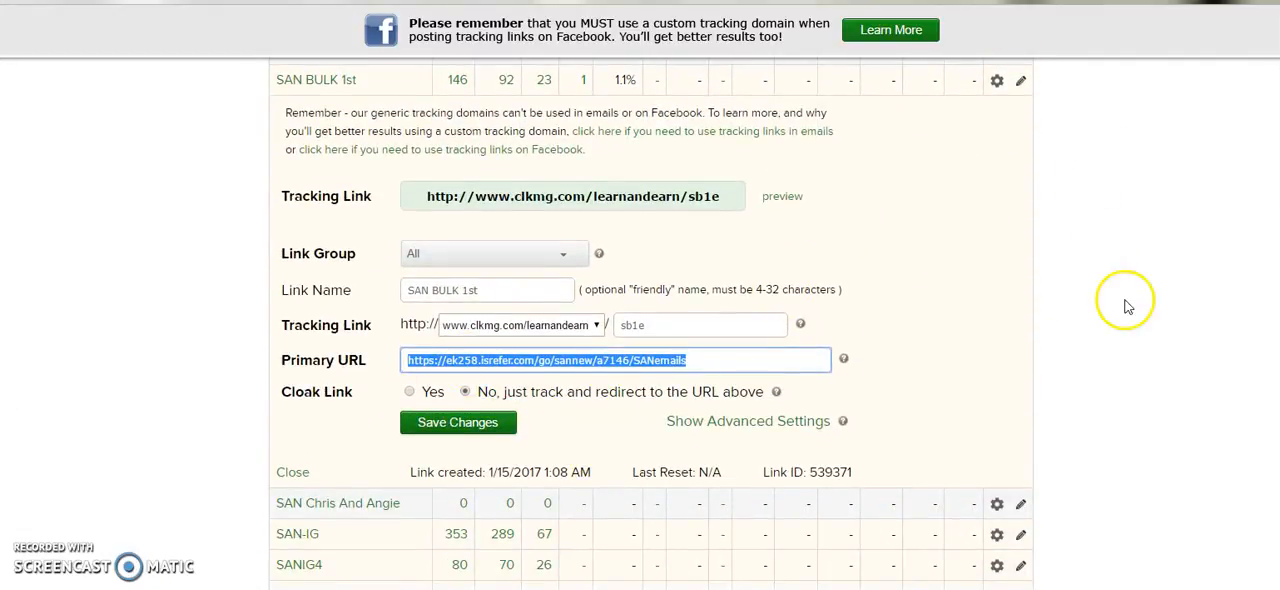
scroll(1125, 305, "up", 1)
scroll(1128, 308, "down", 1)
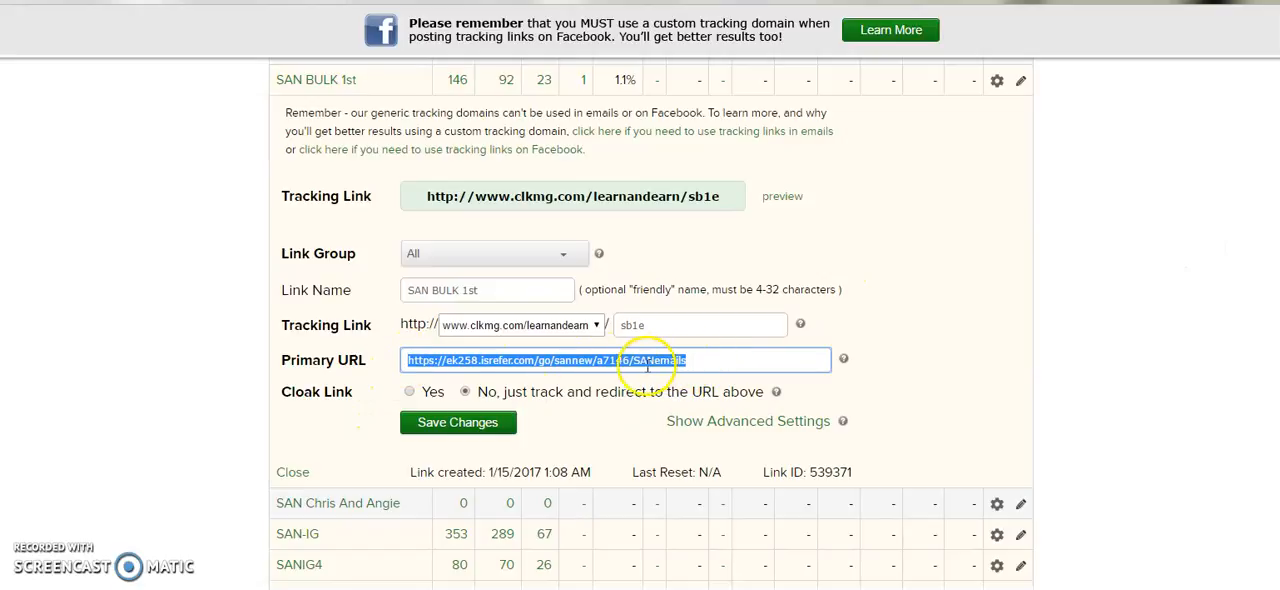
left_click(680, 362)
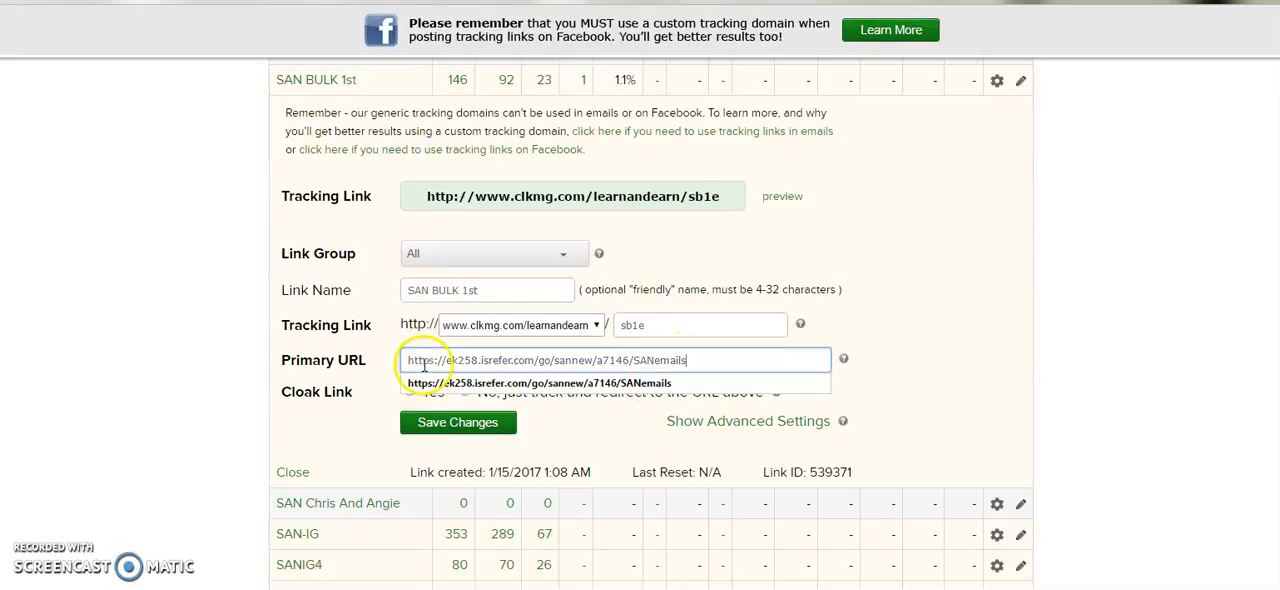
left_click_drag(404, 360, 606, 361)
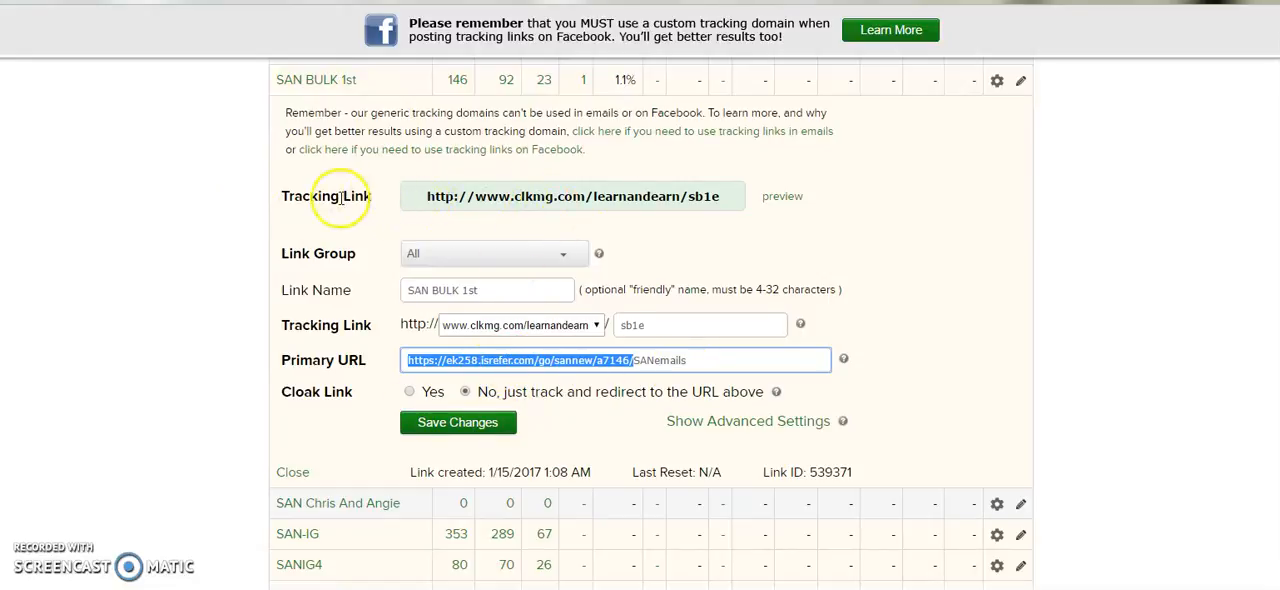
left_click_drag(418, 196, 724, 198)
right_click(621, 197)
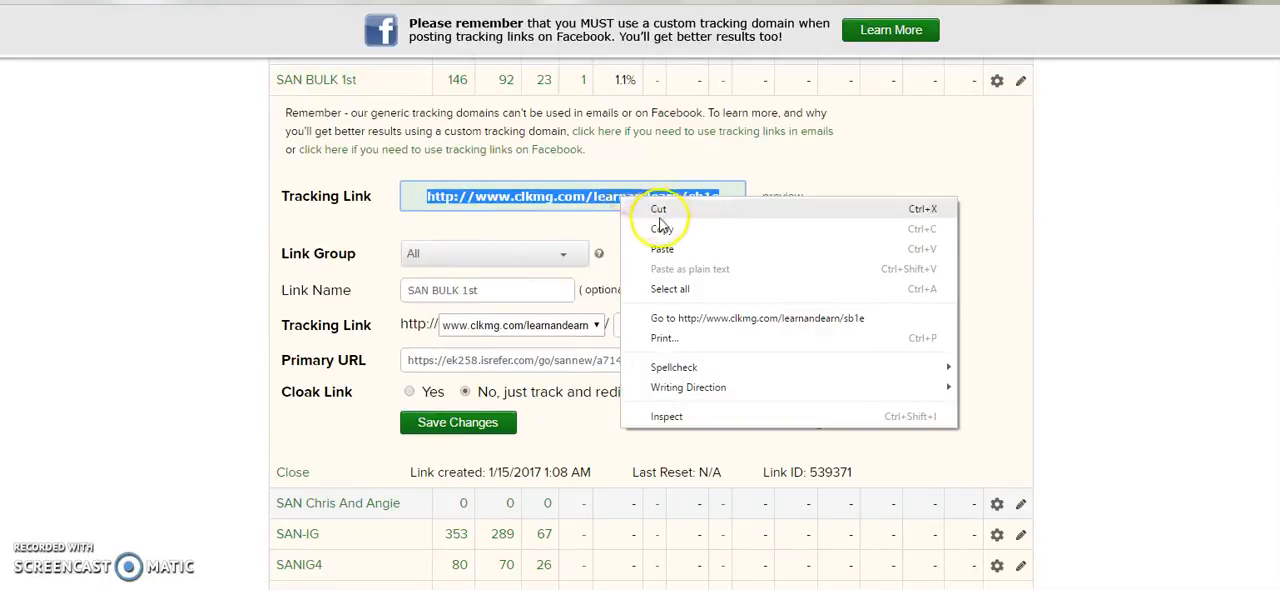
left_click(660, 238)
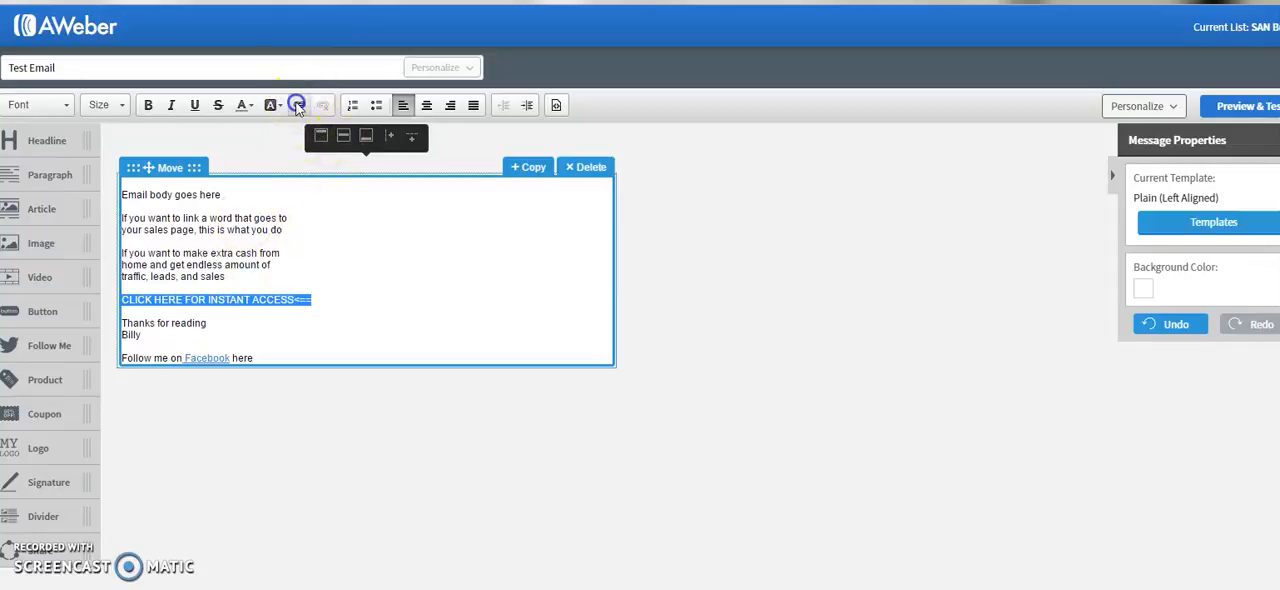
left_click(299, 106)
right_click(592, 304)
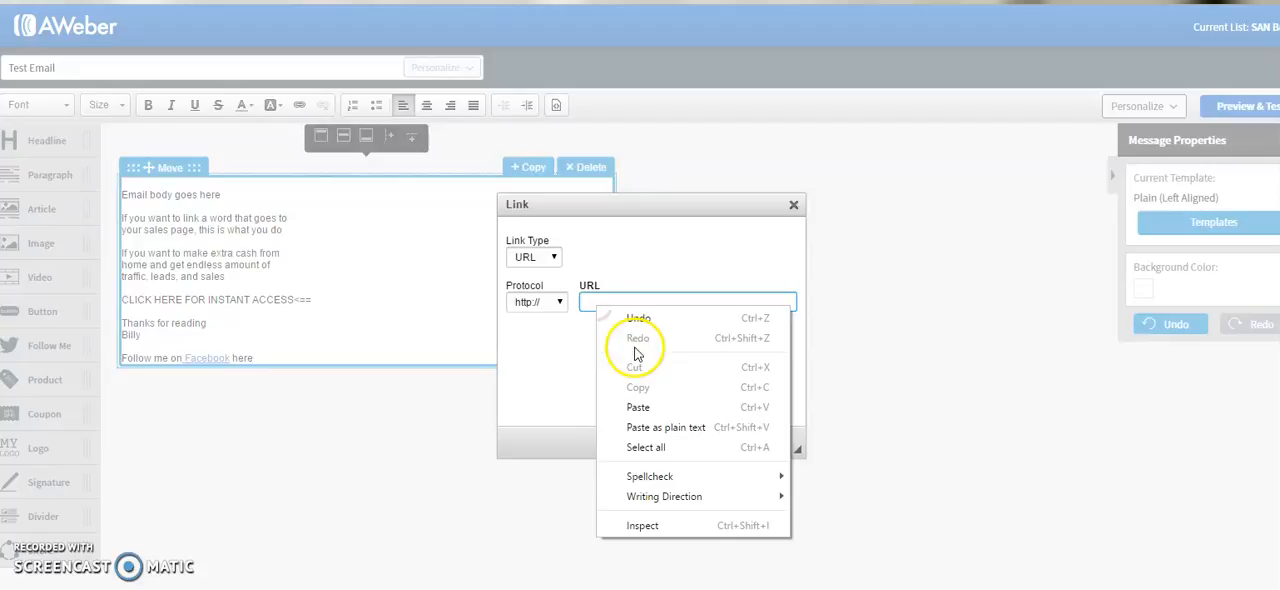
left_click(645, 407)
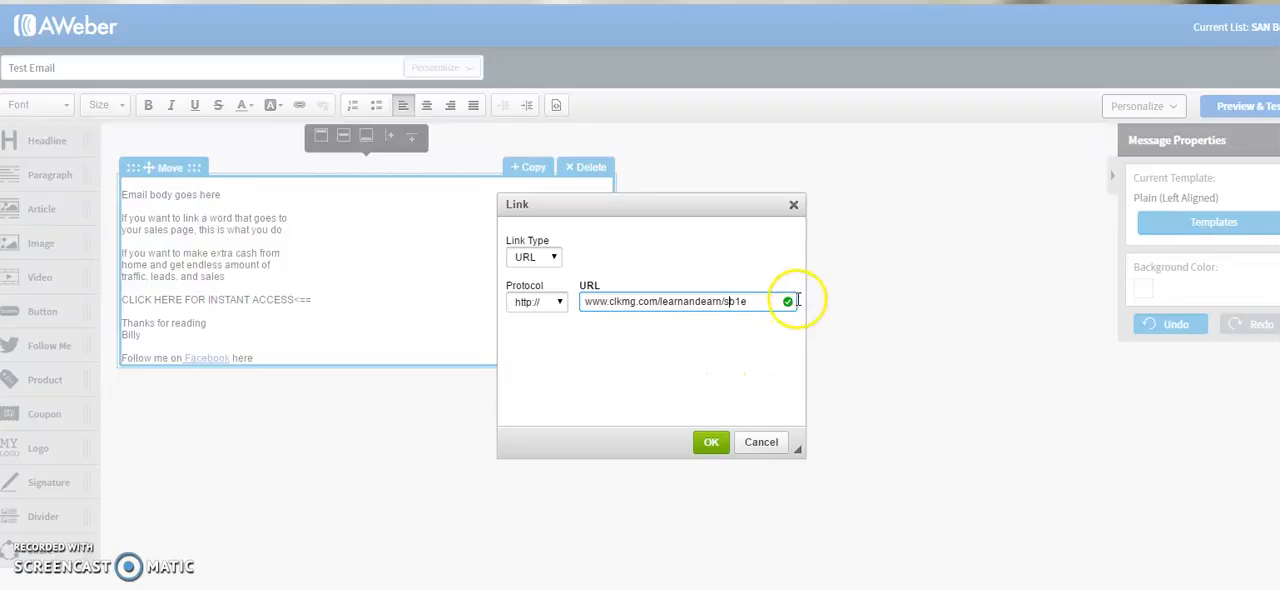
left_click(710, 445)
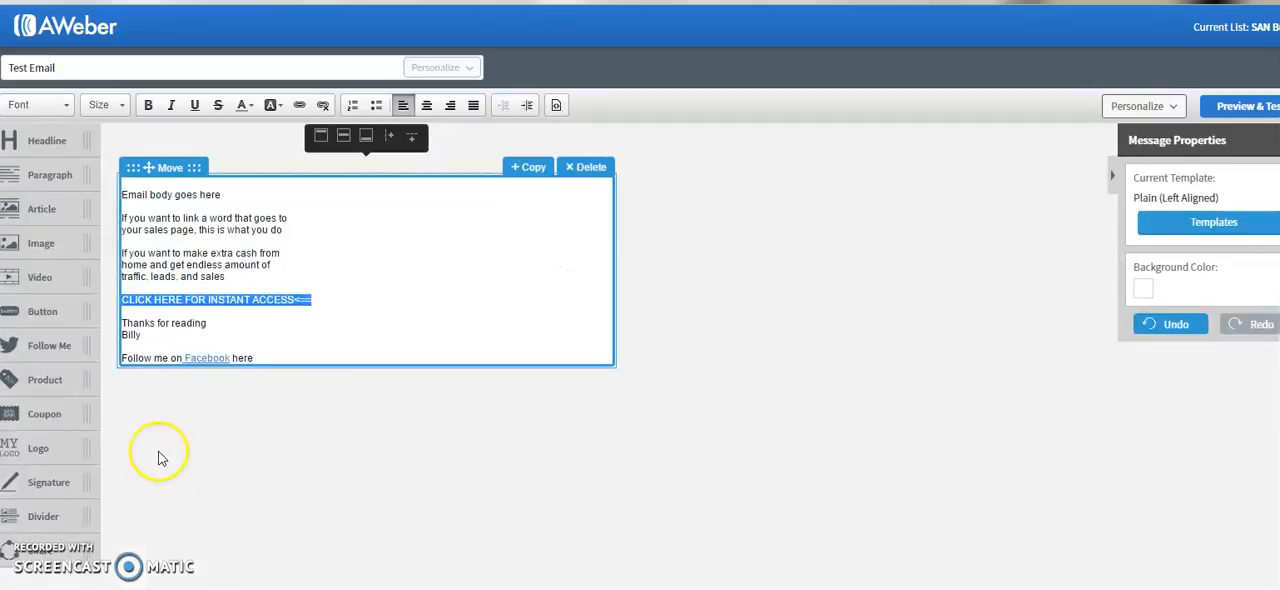
left_click(154, 265)
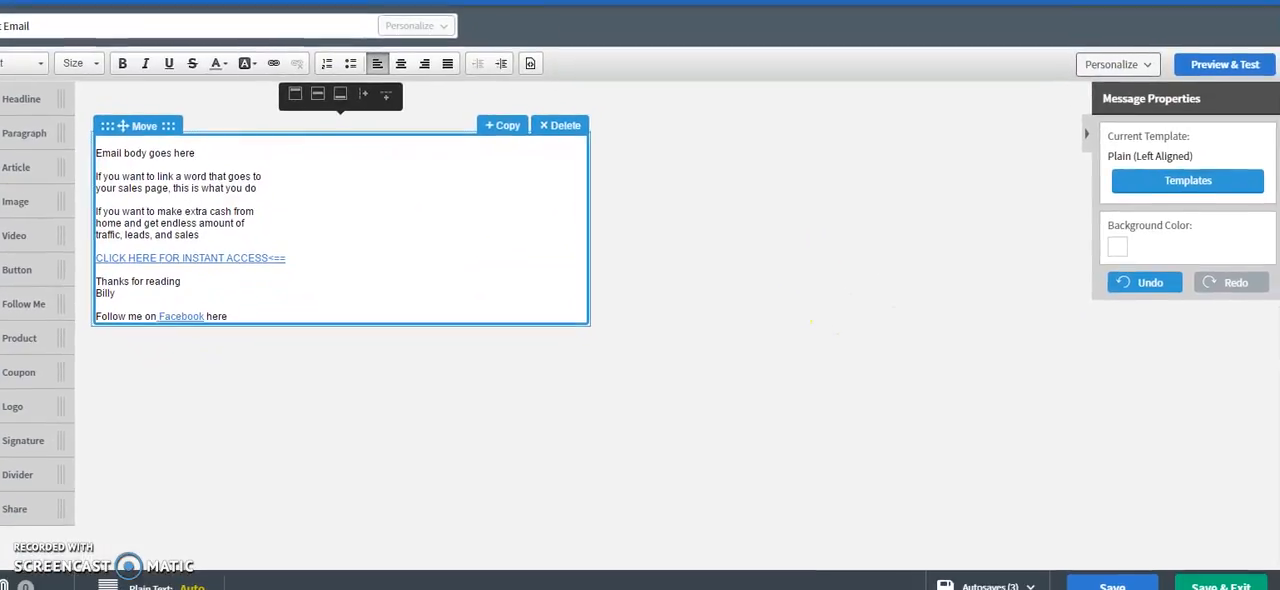
- Save and exit the message, and open the broadcast scheduling settings for the Test Email draft
left_click(1242, 582)
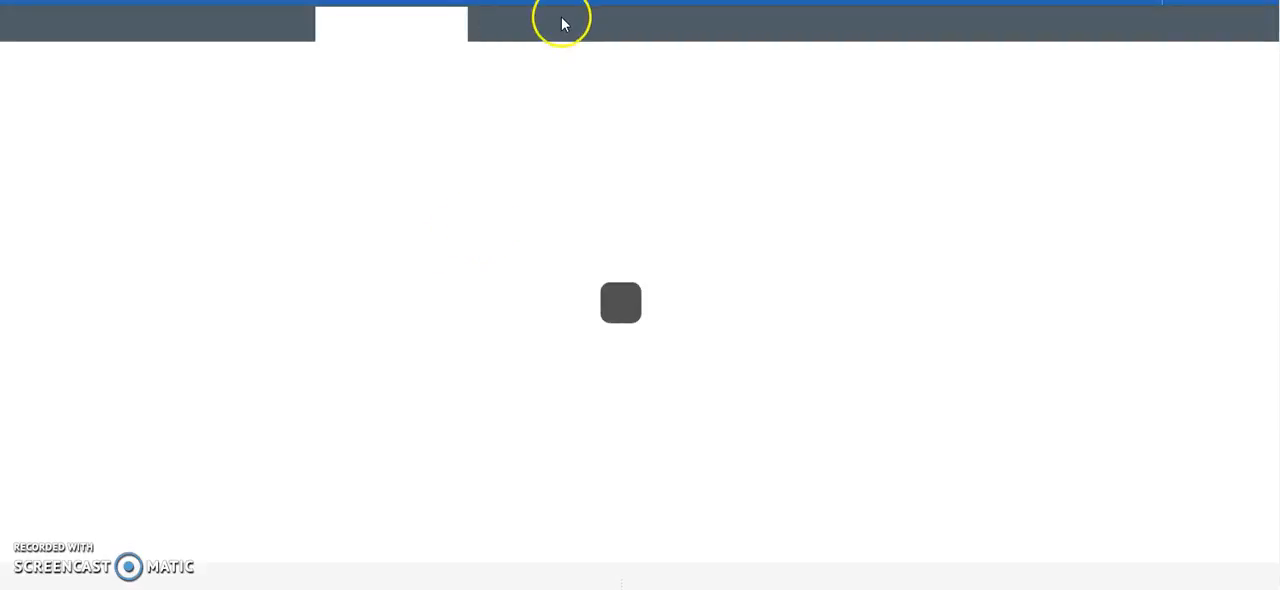
mouse_move(563, 23)
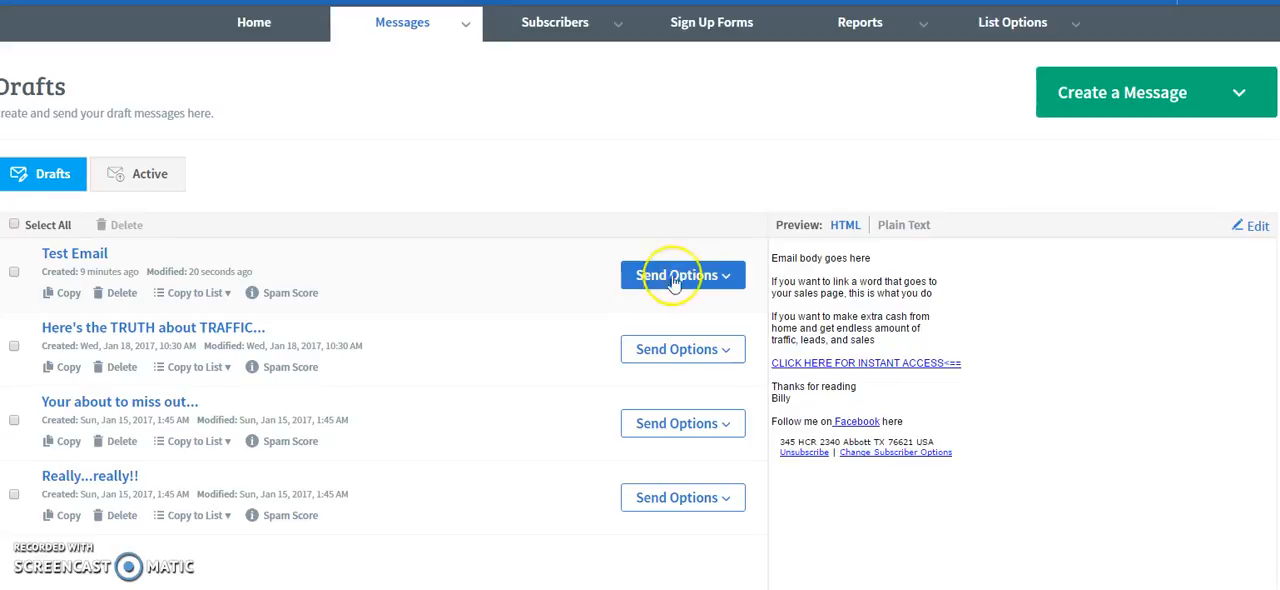
left_click(730, 278)
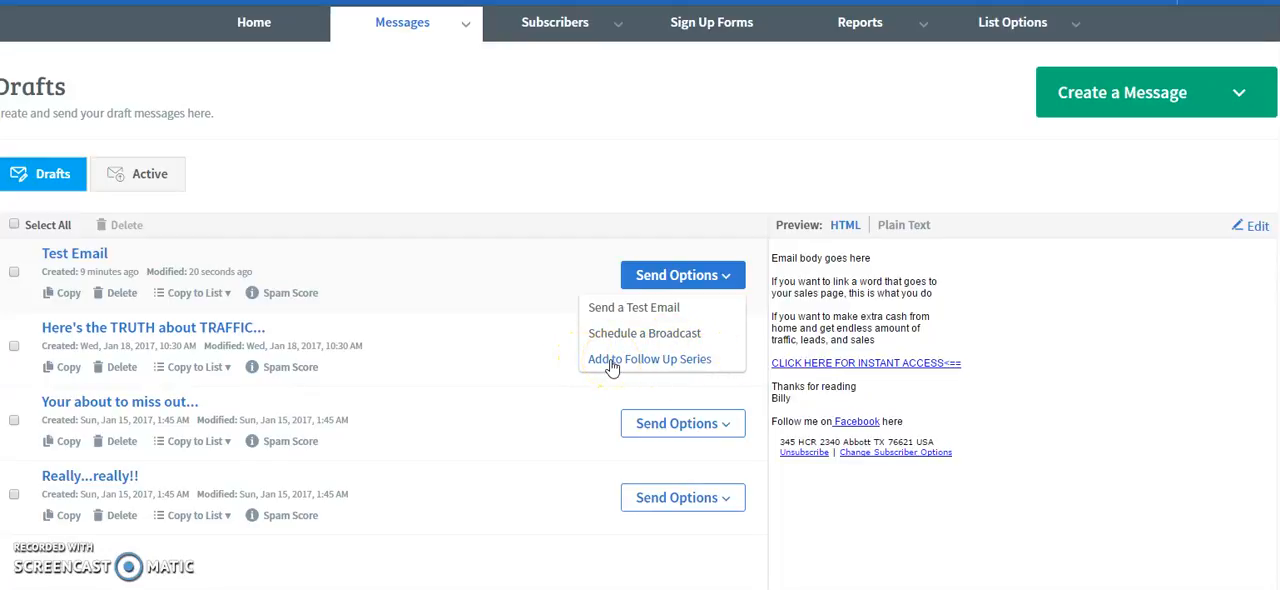
left_click(656, 338)
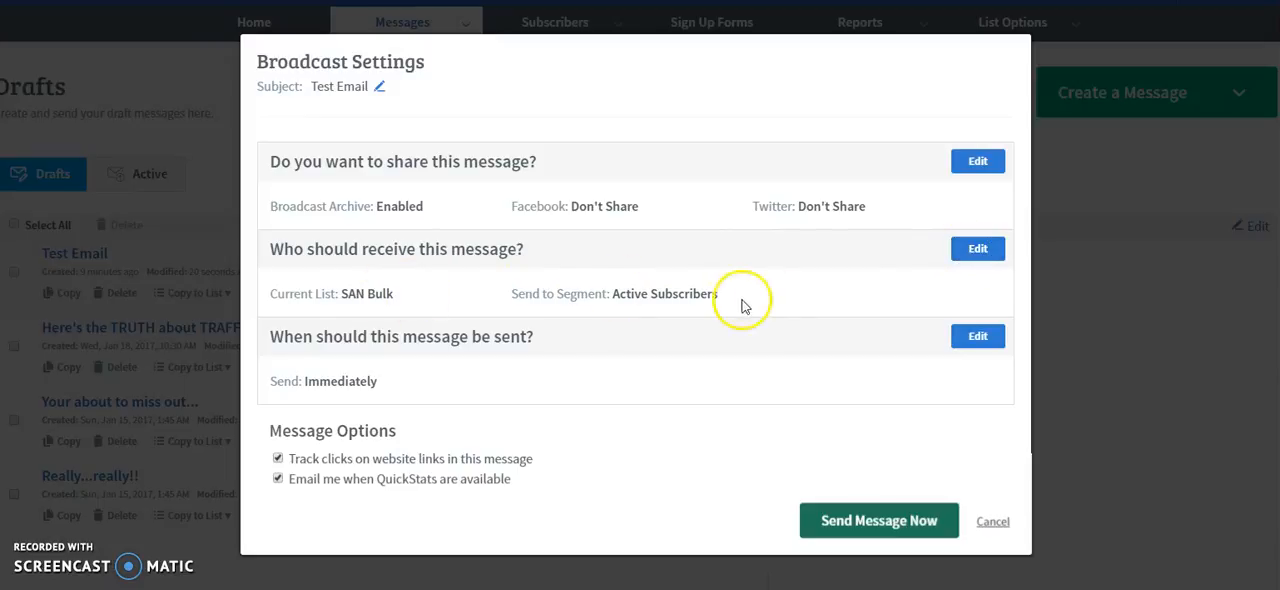
- Try including subscribers on all lists as recipients of the Test Email broadcast, and leave the recipient settings without applying
left_click(976, 253)
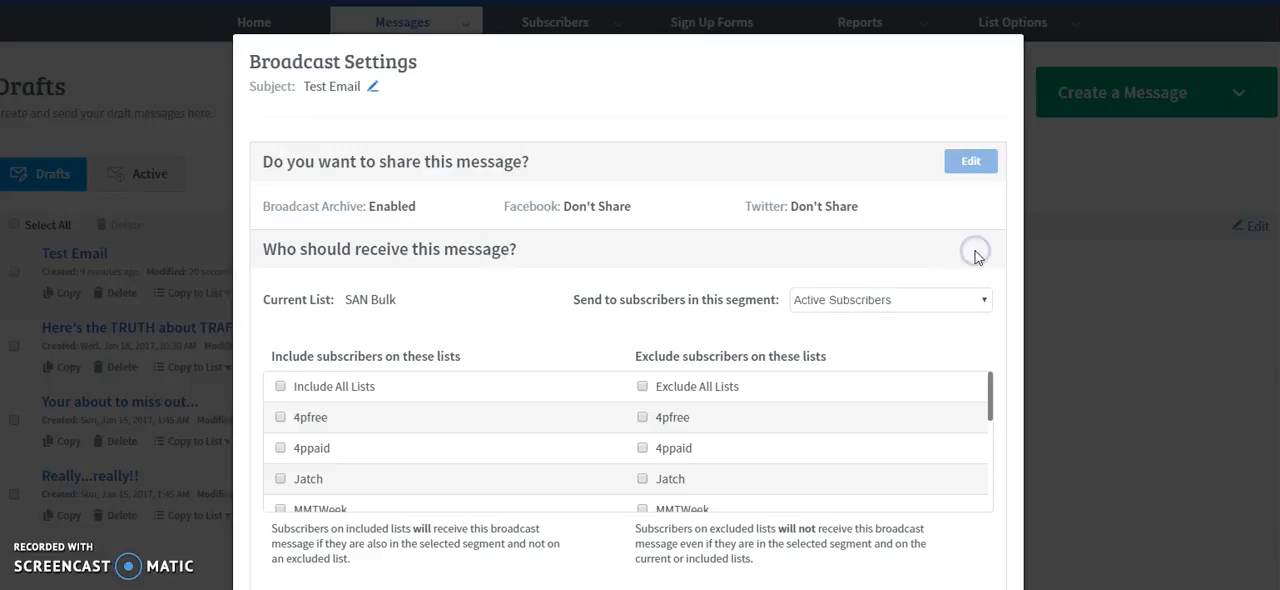
scroll(523, 343, "down", 2)
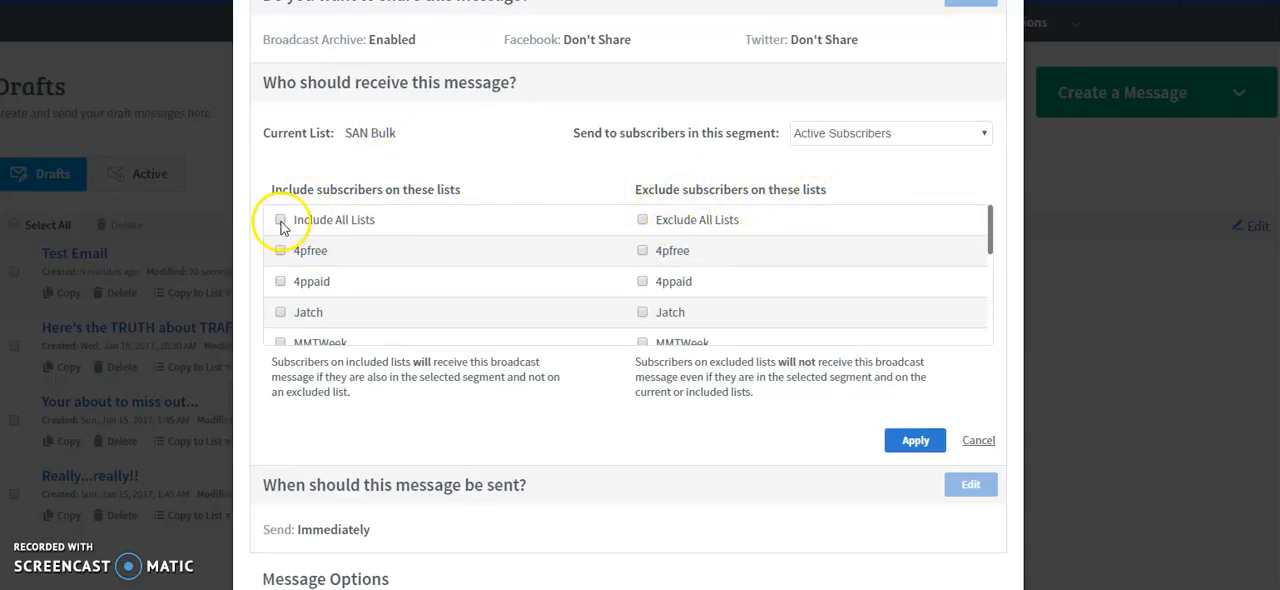
scroll(300, 282, "down", 10)
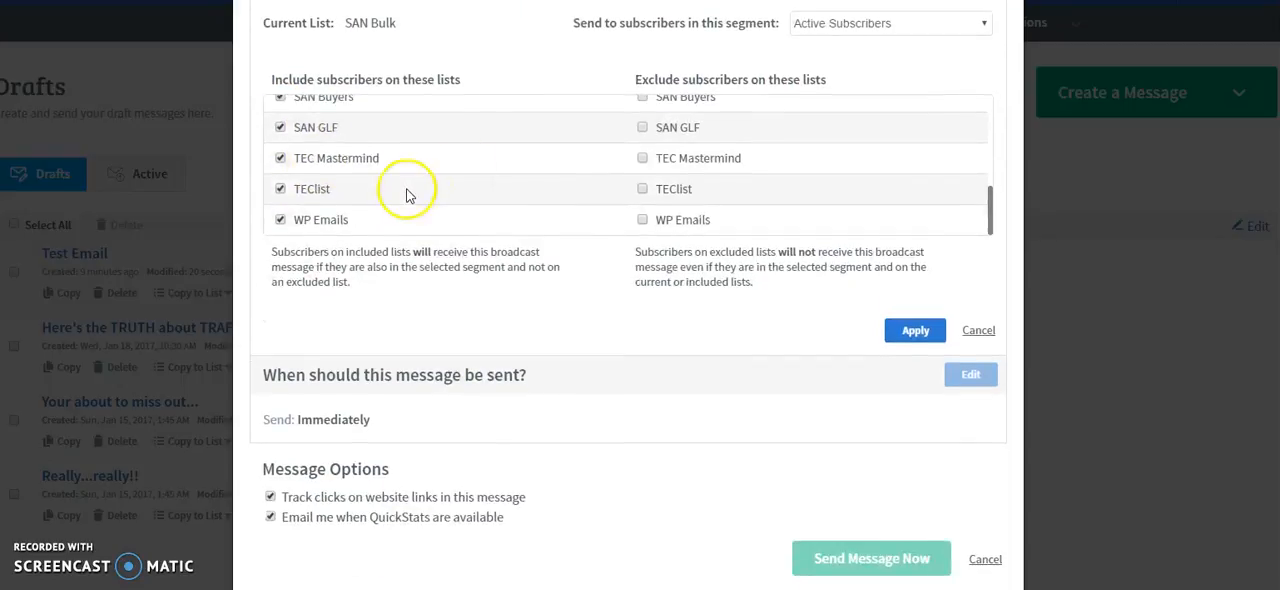
scroll(410, 200, "up", 12)
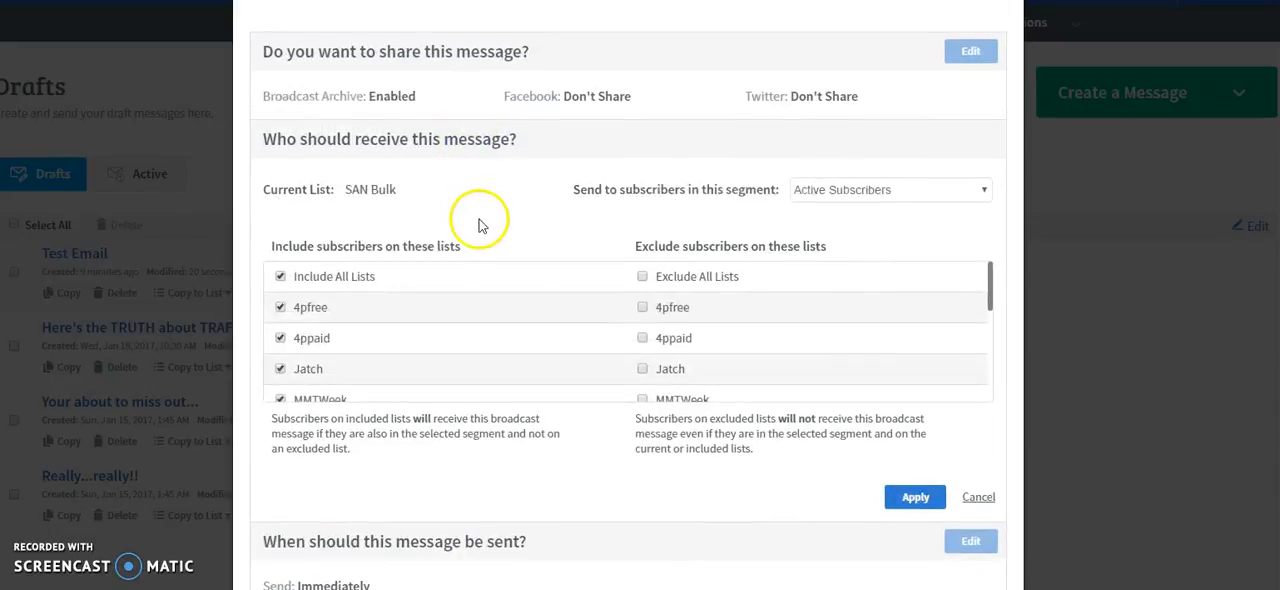
left_click(979, 498)
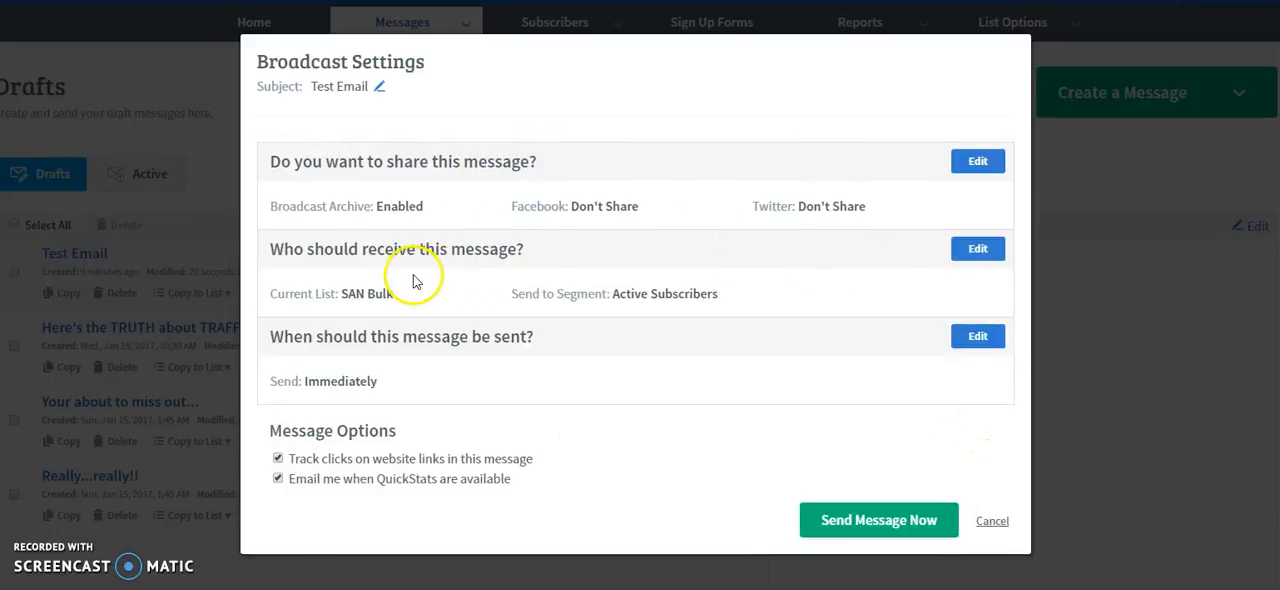
- Review the include and exclude list options for the broadcast's recipients and the current list, without changing anything
left_click(962, 256)
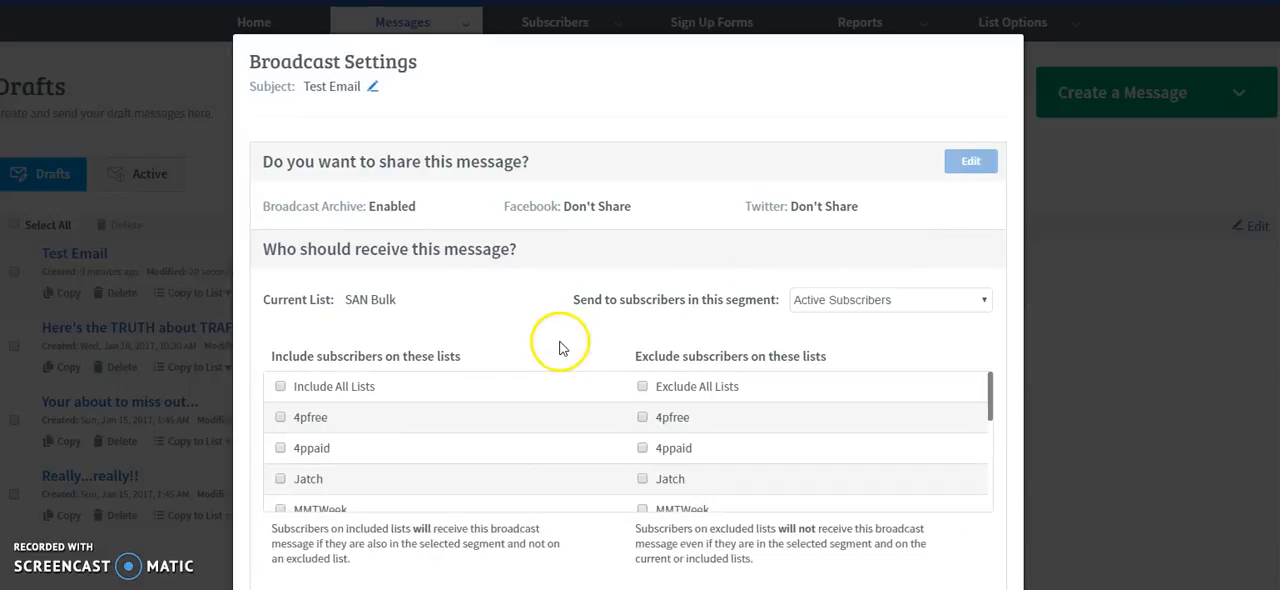
scroll(763, 309, "down", 3)
scroll(871, 338, "down", 1)
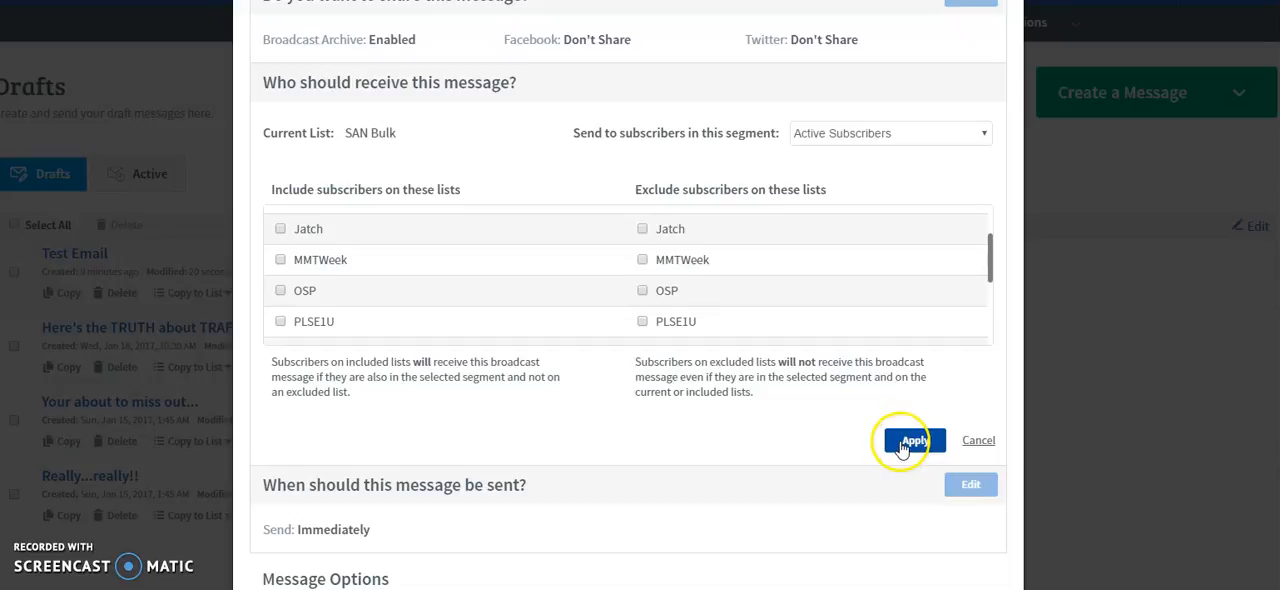
left_click(976, 441)
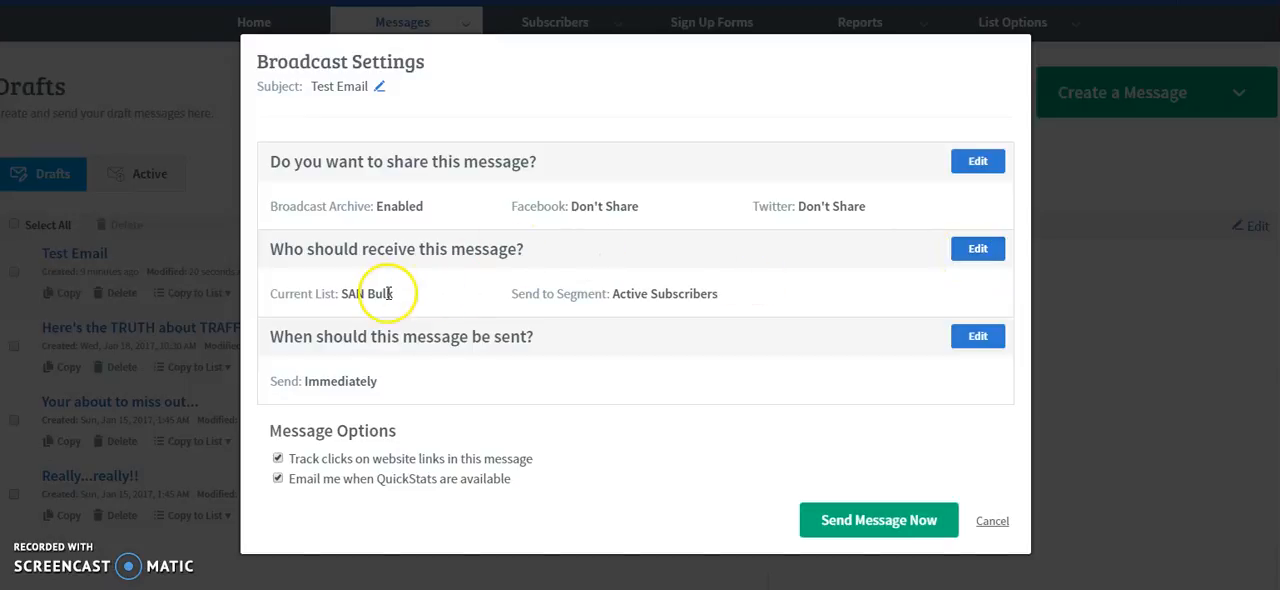
left_click_drag(315, 294, 385, 300)
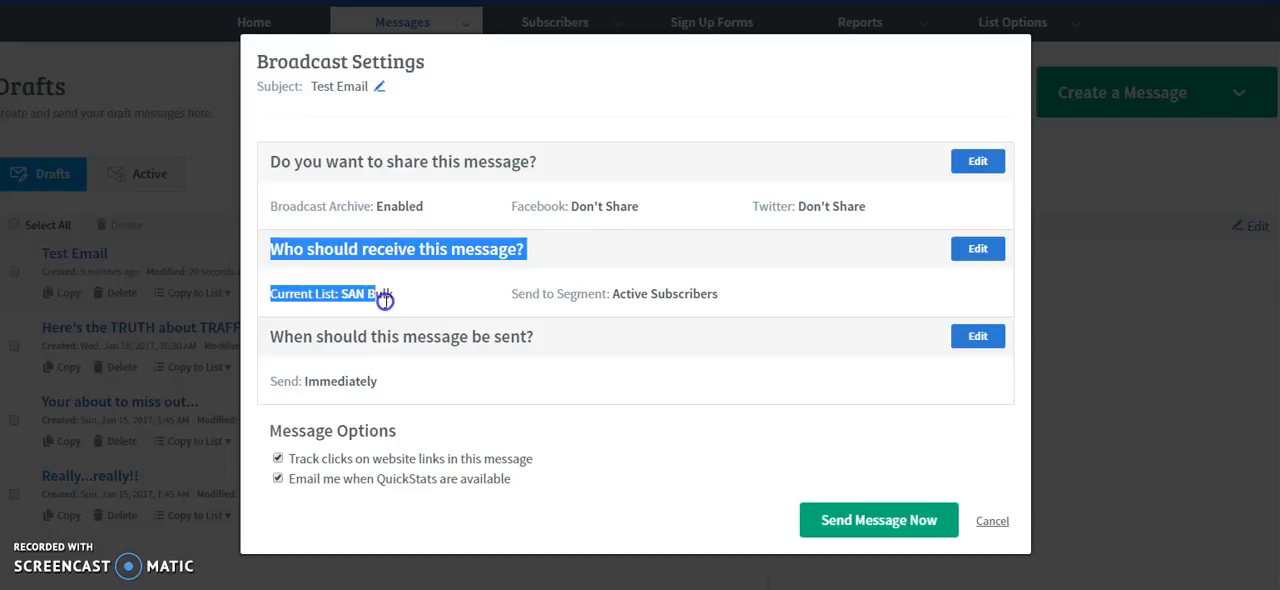
left_click(423, 298)
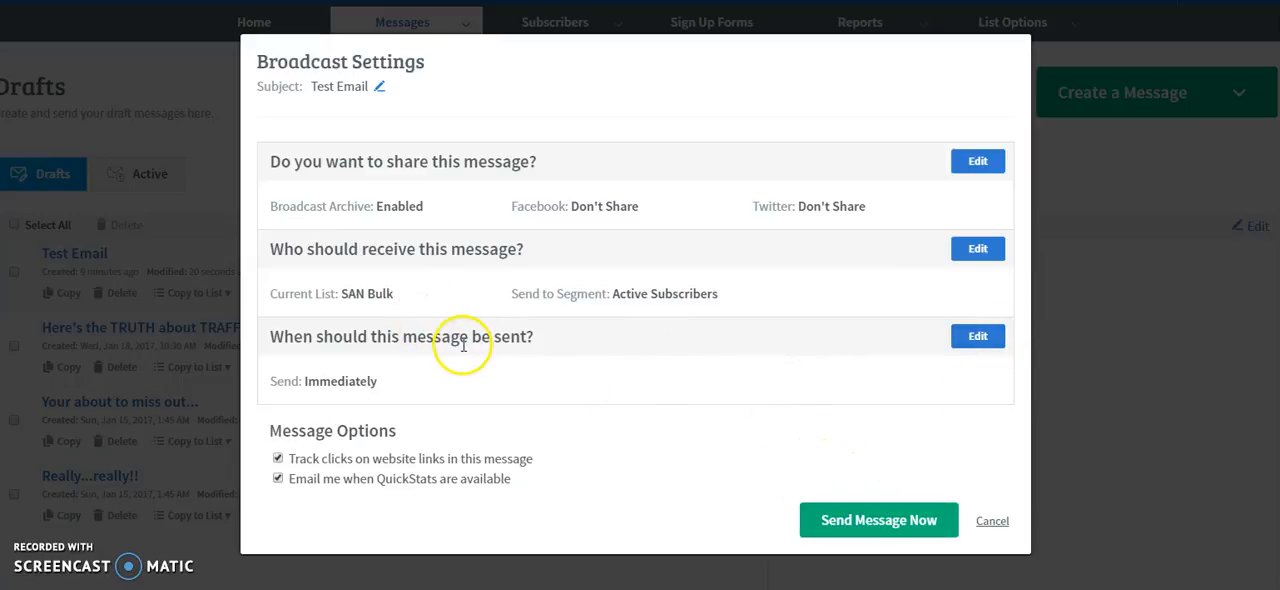
- Try setting the broadcast's send time to 9:00 am on March 26, 2017, and discard the timing changes
left_click_drag(299, 336, 500, 336)
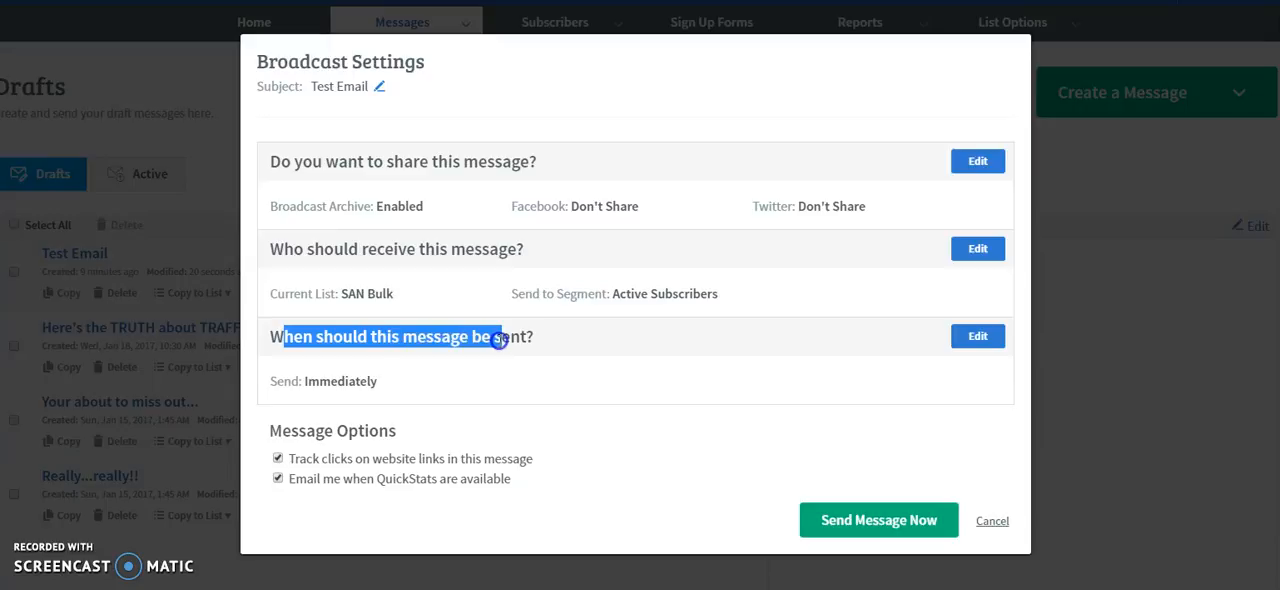
left_click(757, 375)
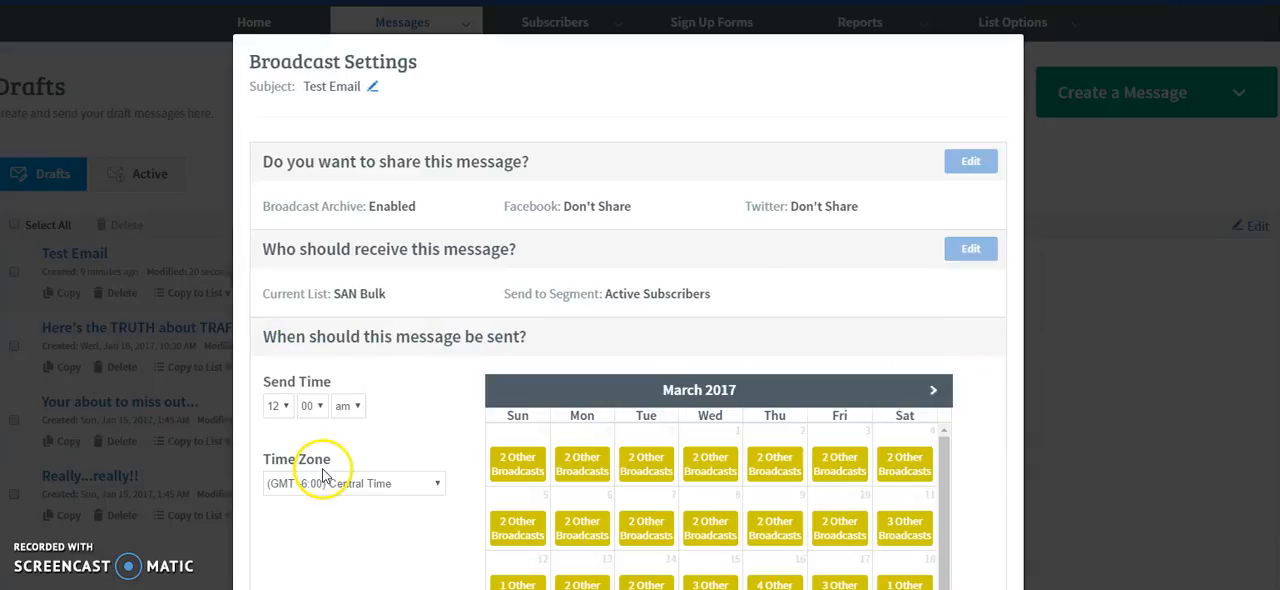
scroll(408, 423, "down", 2)
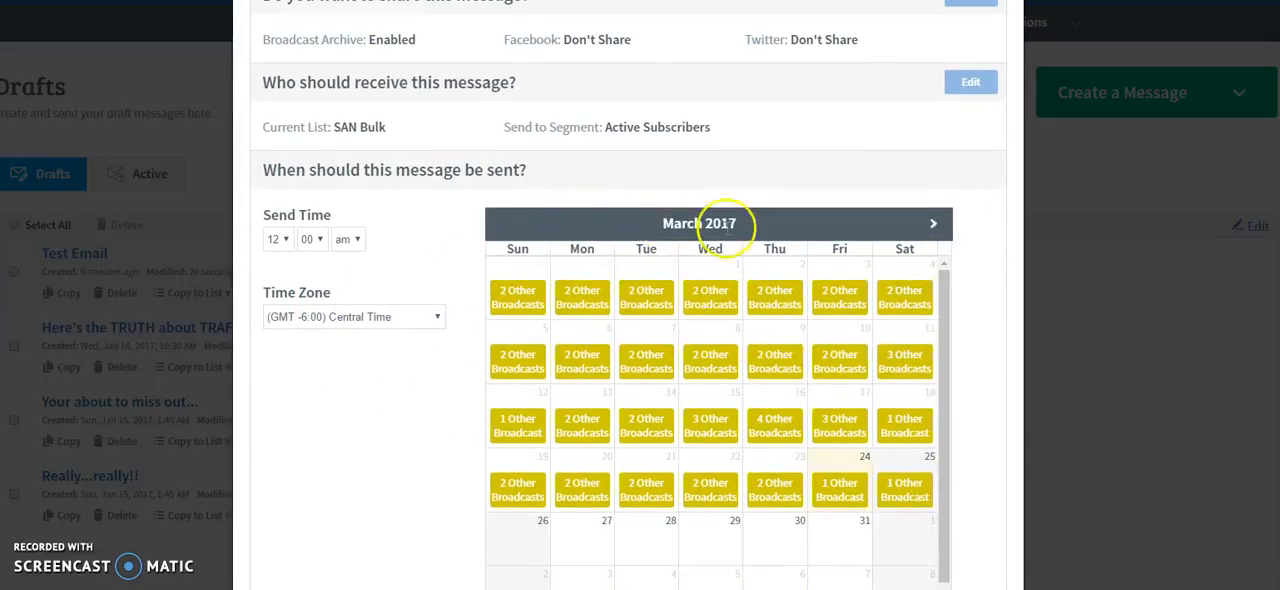
scroll(640, 287, "down", 1)
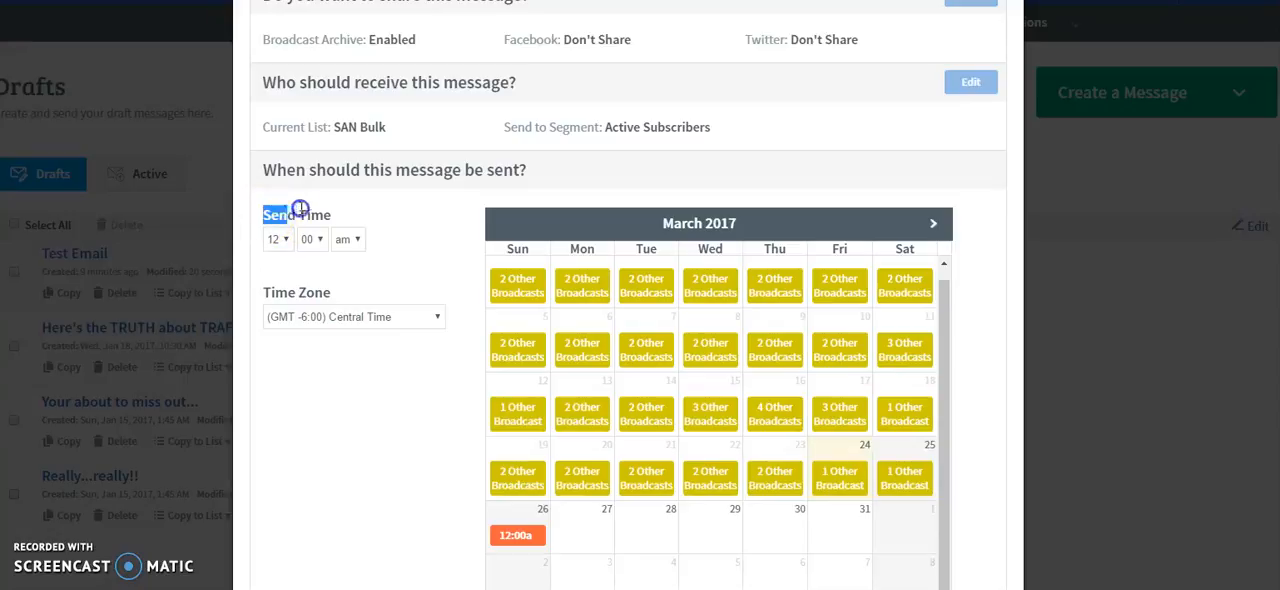
left_click(406, 240)
left_click(277, 239)
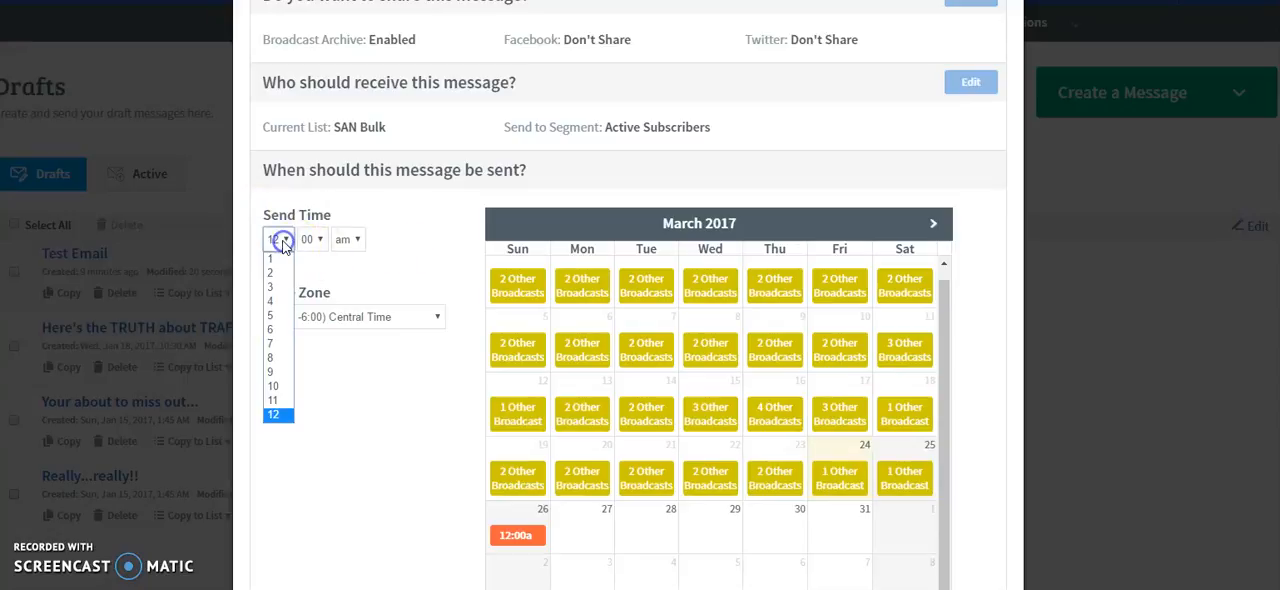
left_click(279, 371)
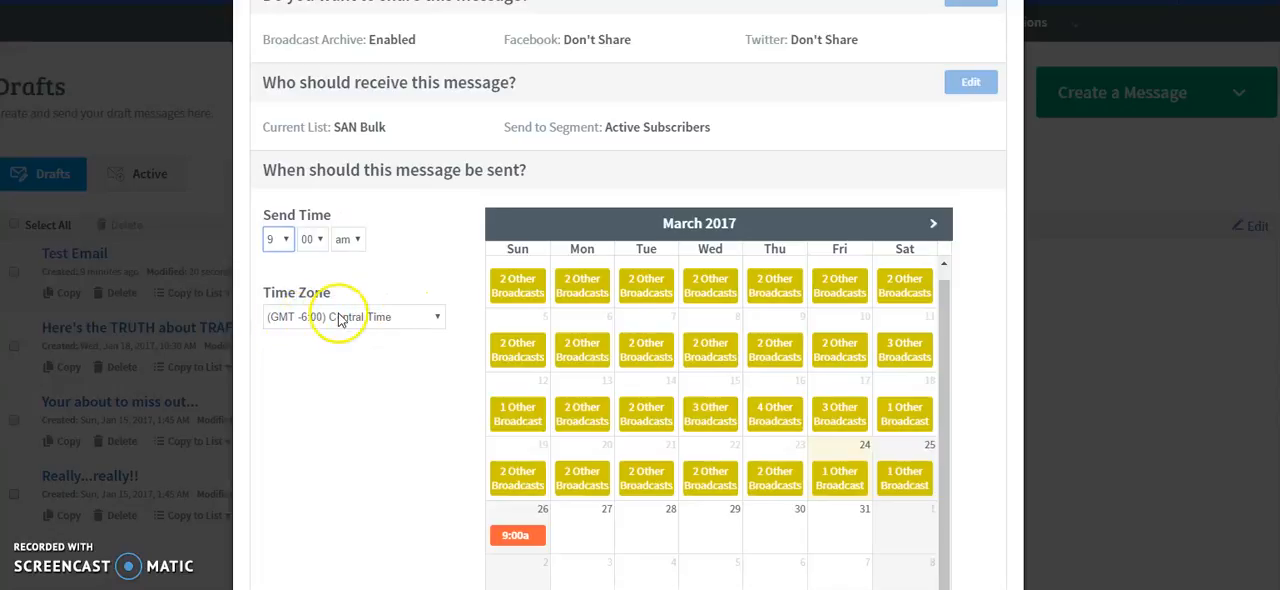
scroll(443, 286, "down", 3)
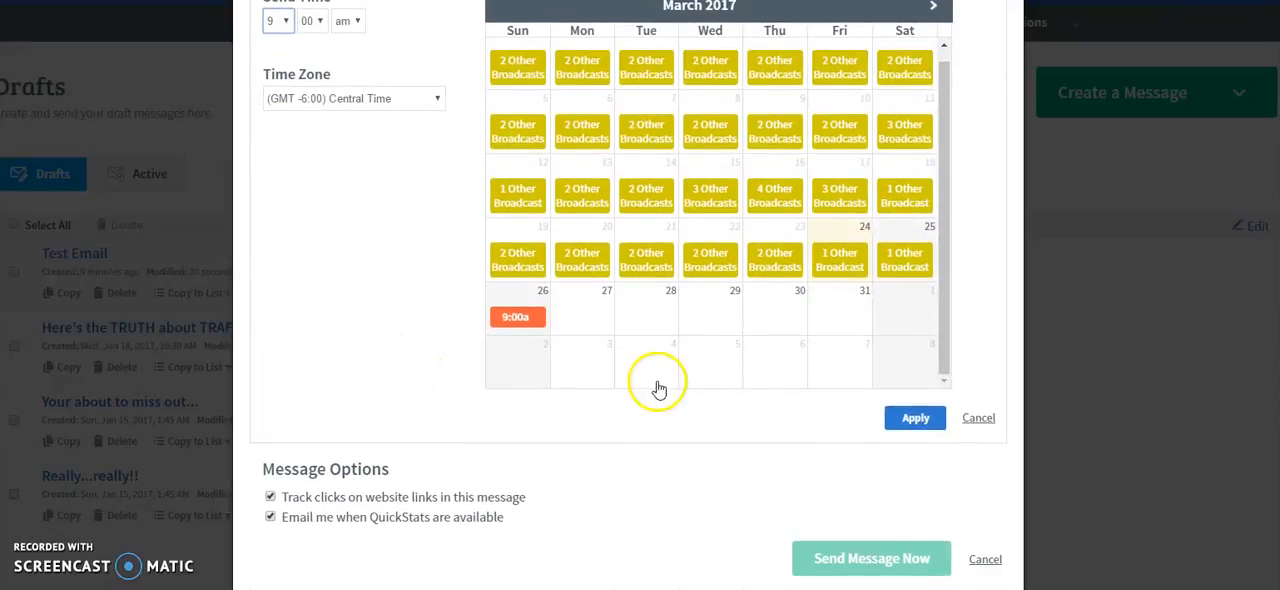
left_click(979, 418)
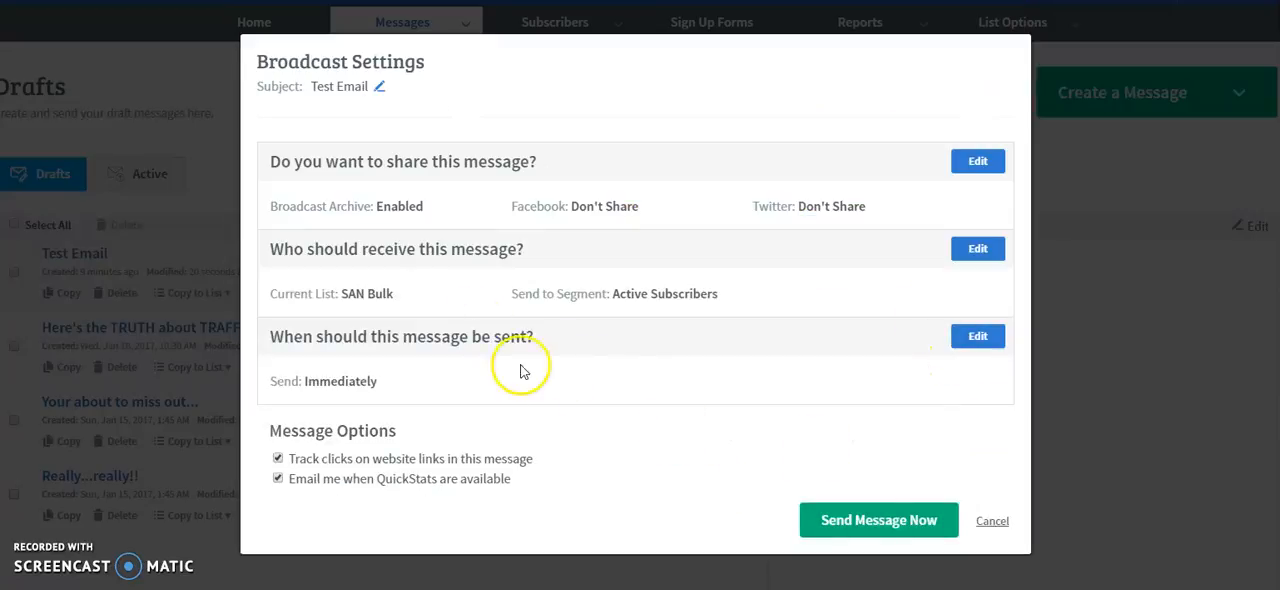
- Apply a send time of 12:00 am on March 26, 2017 to the Test Email, and close its broadcast settings without scheduling it
left_click(975, 338)
scroll(510, 420, "down", 2)
left_click(510, 520)
left_click(280, 241)
left_click(263, 343)
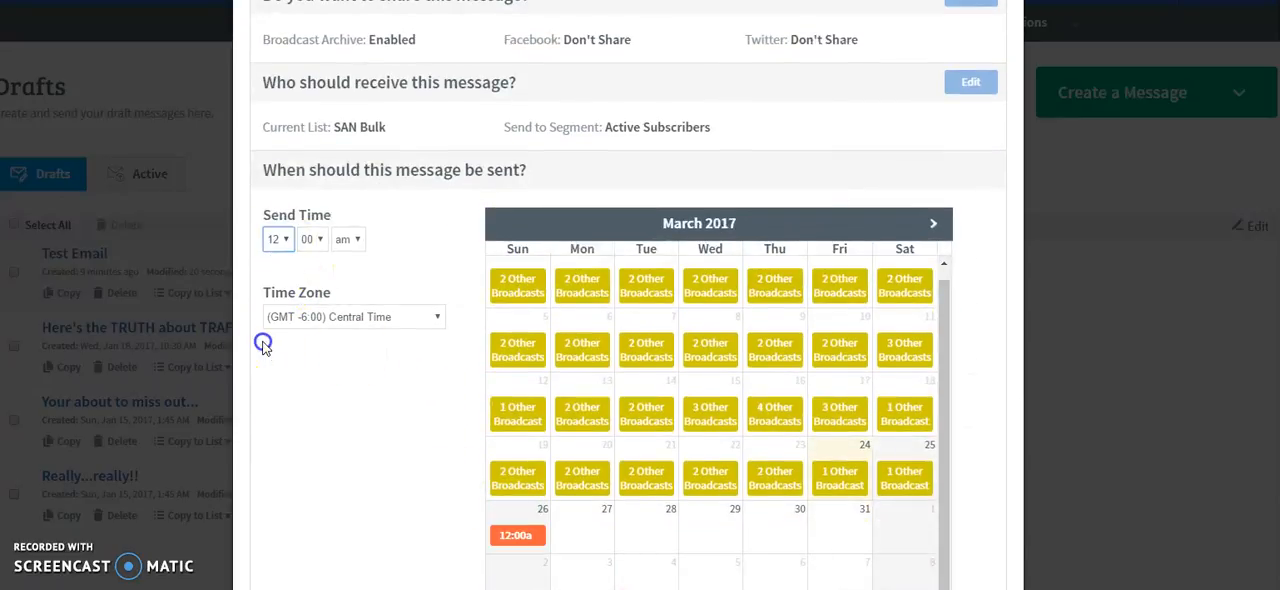
scroll(634, 472, "down", 2)
left_click(916, 425)
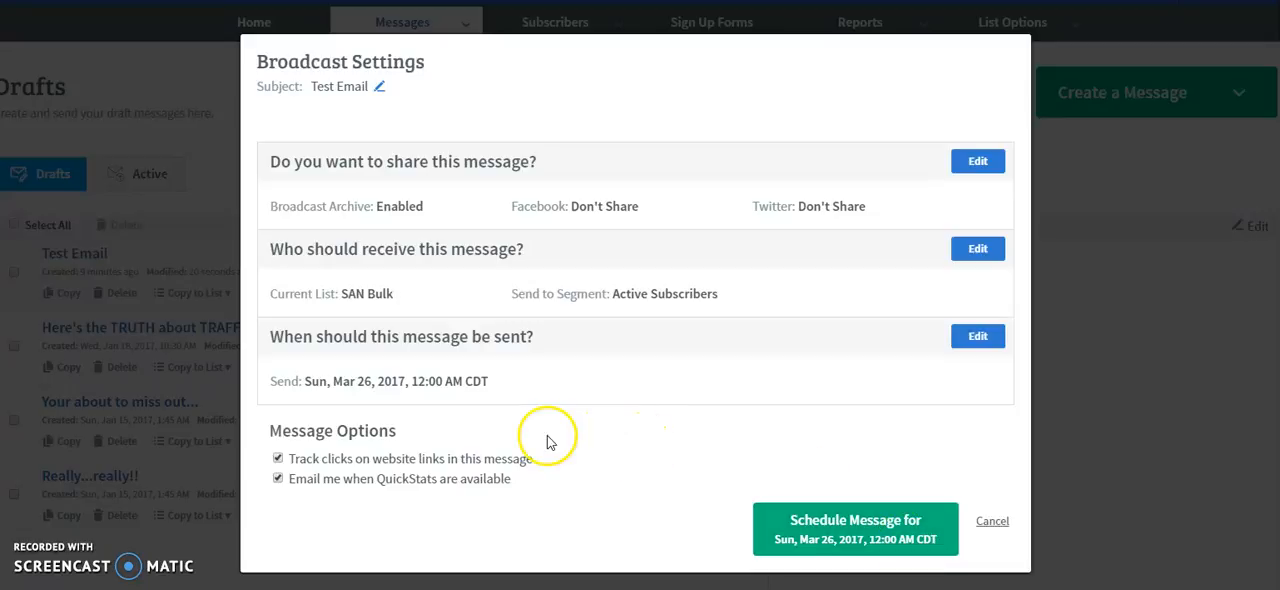
scroll(694, 360, "down", 2)
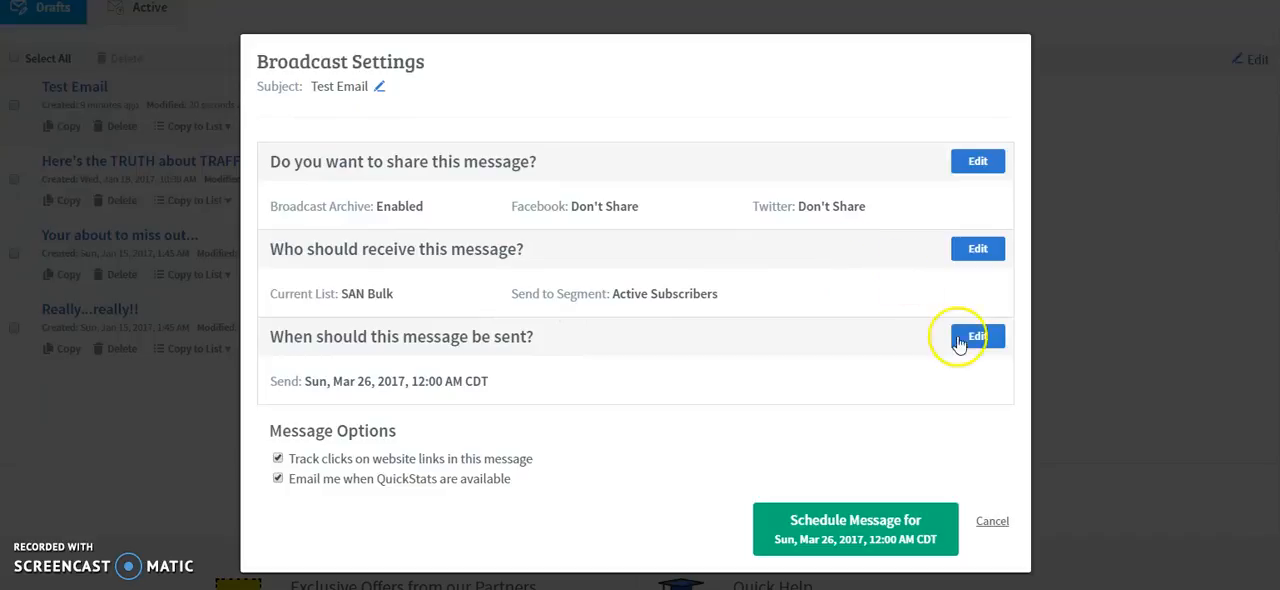
left_click(990, 520)
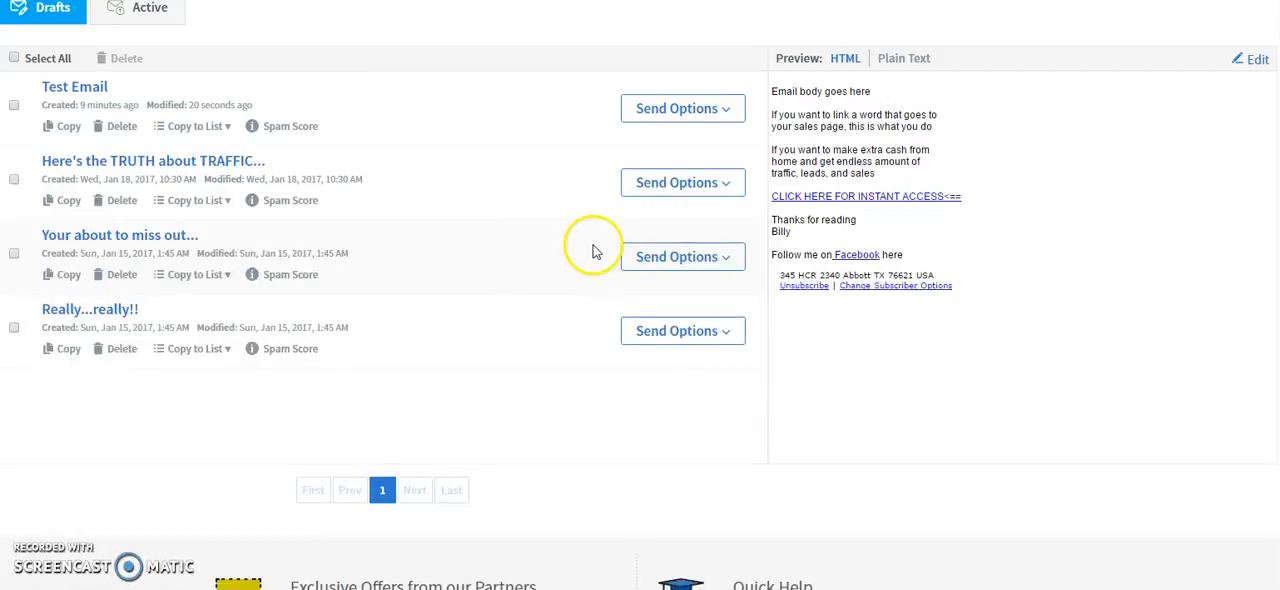